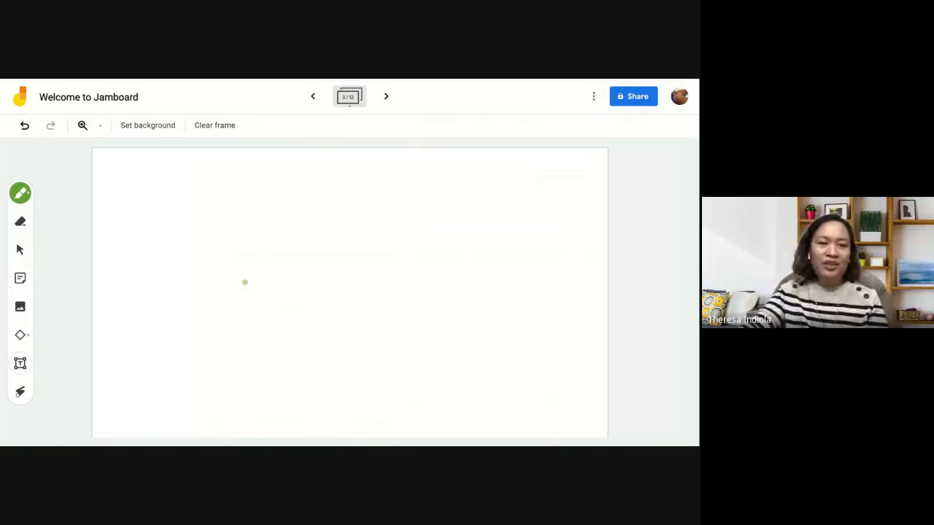
Step: Draw two freehand teal scribbles across the upper part of the blank frame, one with the highlighter and one with the thinner marker
{"action": "left_click", "coordinate": [21, 194]}
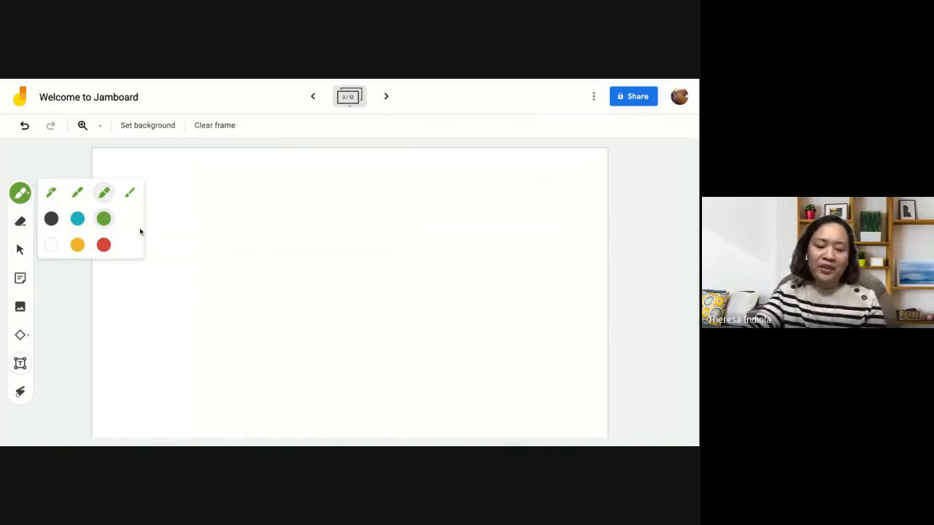
{"action": "left_click", "coordinate": [77, 219]}
{"action": "mouse_move", "coordinate": [198, 202]}
{"action": "left_mouse_down"}
{"action": "mouse_move", "coordinate": [208, 260]}
{"action": "mouse_move", "coordinate": [430, 267]}
{"action": "left_mouse_up"}
{"action": "left_click", "coordinate": [20, 194]}
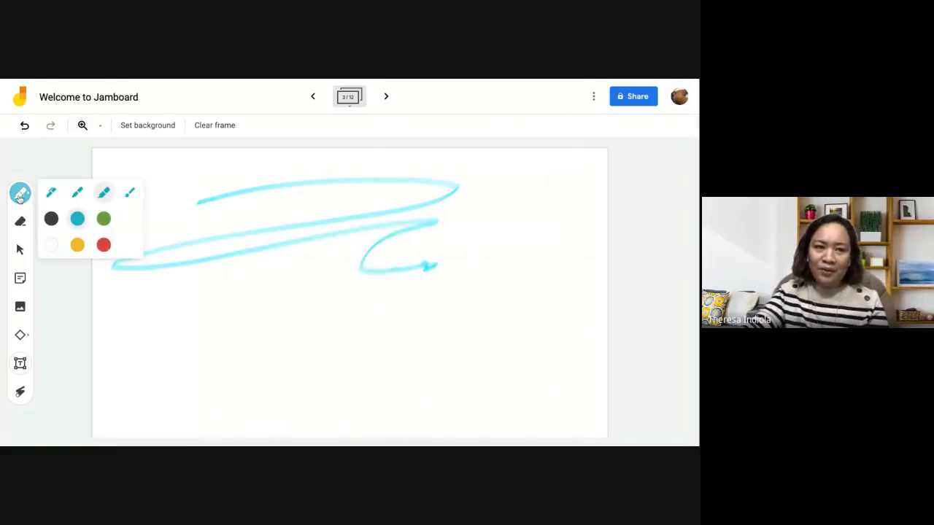
{"action": "left_click", "coordinate": [78, 192]}
{"action": "mouse_move", "coordinate": [189, 189]}
{"action": "left_mouse_down"}
{"action": "mouse_move", "coordinate": [188, 274]}
{"action": "mouse_move", "coordinate": [405, 245]}
{"action": "left_mouse_up"}
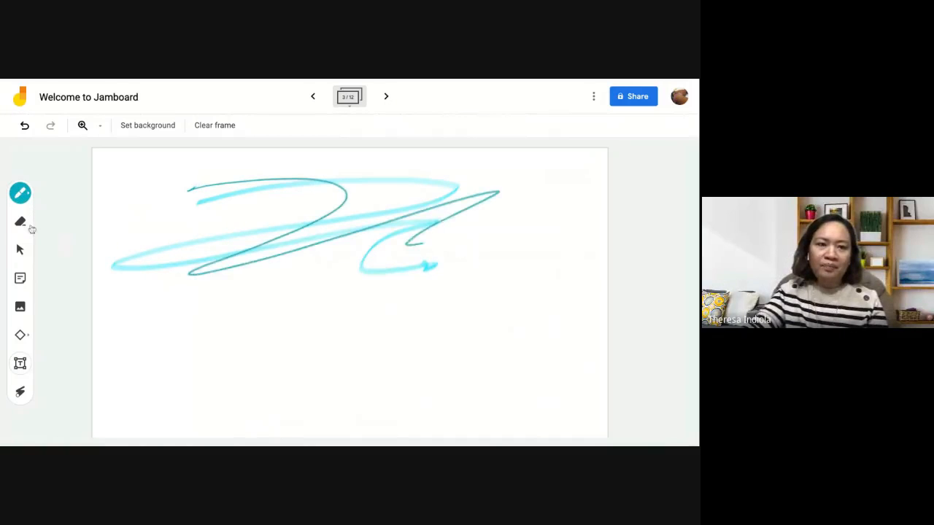
Step: Draw two black scribbles over the teal ones, one with the thin pen and one with the wide brush
{"action": "left_click", "coordinate": [20, 193]}
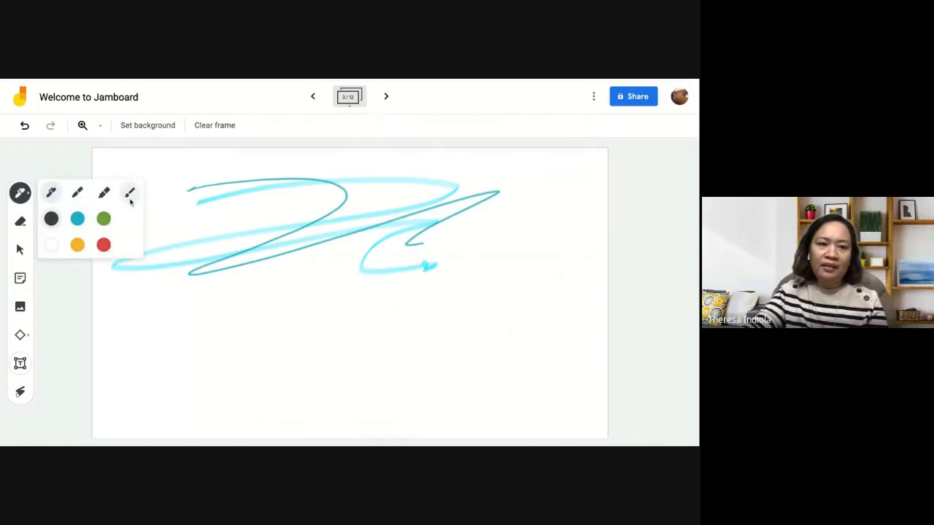
{"action": "left_click_drag", "start_coordinate": [183, 209], "coordinate": [201, 270]}
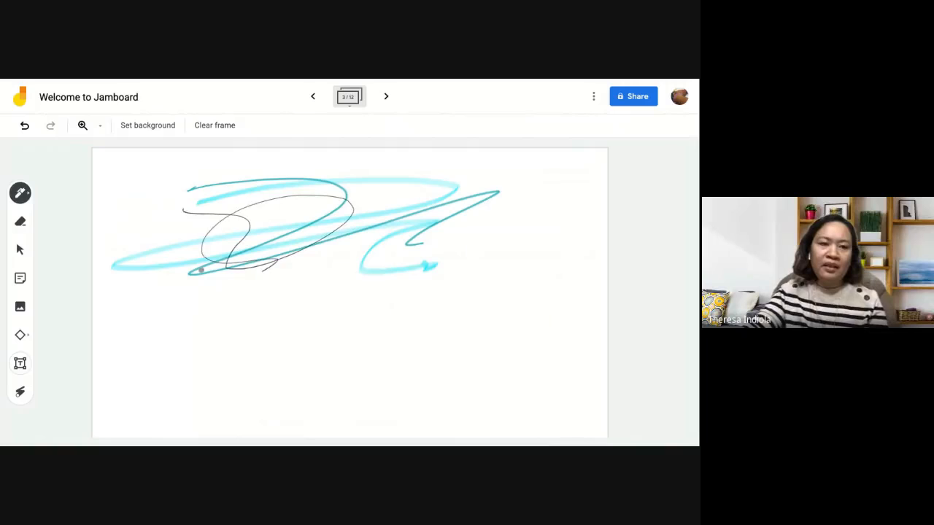
{"action": "left_click", "coordinate": [20, 193]}
{"action": "left_click", "coordinate": [129, 192]}
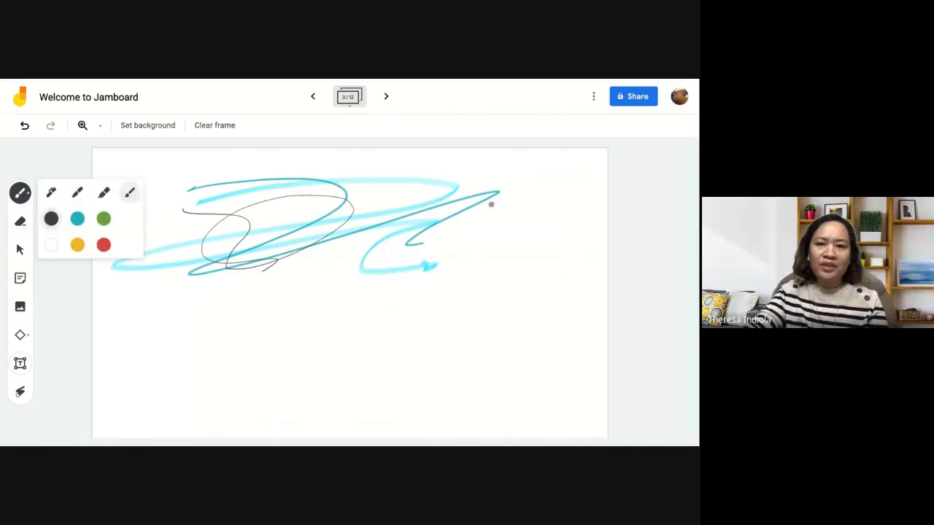
{"action": "mouse_move", "coordinate": [490, 205]}
{"action": "left_mouse_down"}
{"action": "mouse_move", "coordinate": [240, 291]}
{"action": "mouse_move", "coordinate": [292, 314]}
{"action": "left_mouse_up"}
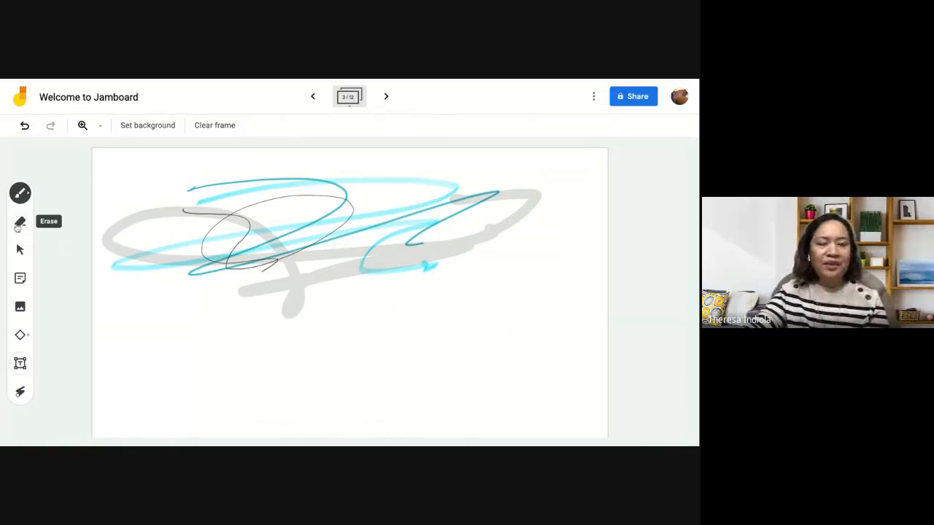
Step: Erase parts of the scribbles around their left half with the eraser, and switch to the selection tool
{"action": "left_click", "coordinate": [20, 222]}
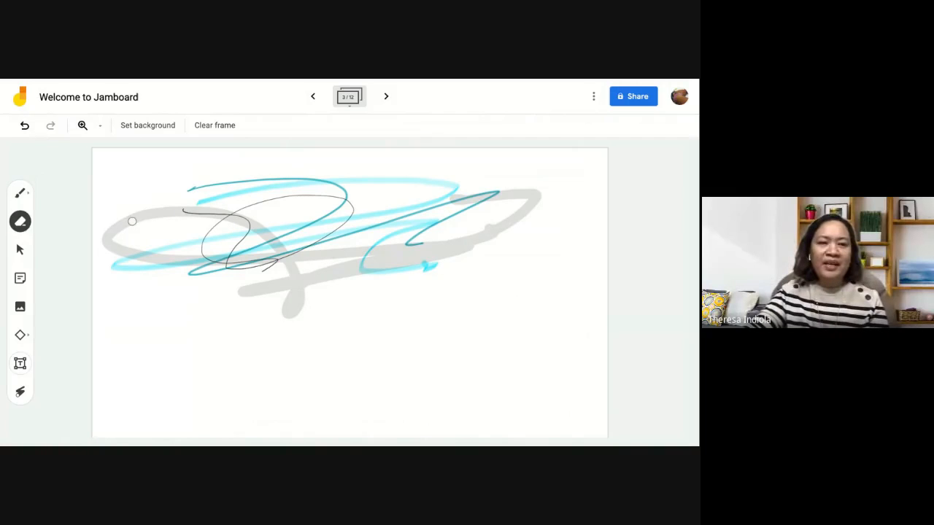
{"action": "mouse_move", "coordinate": [132, 219]}
{"action": "left_mouse_down"}
{"action": "mouse_move", "coordinate": [146, 206]}
{"action": "mouse_move", "coordinate": [158, 265]}
{"action": "mouse_move", "coordinate": [115, 231]}
{"action": "mouse_move", "coordinate": [241, 258]}
{"action": "mouse_move", "coordinate": [304, 307]}
{"action": "left_mouse_up"}
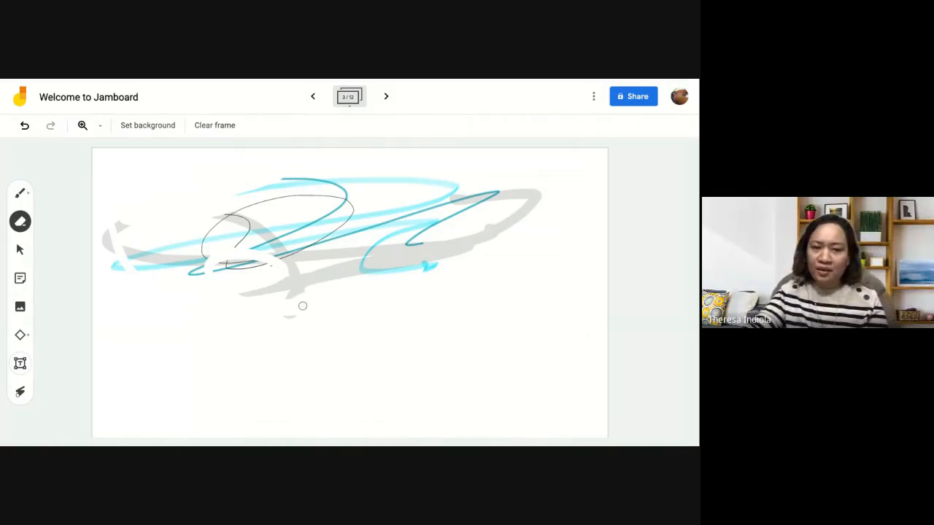
{"action": "left_click", "coordinate": [20, 249]}
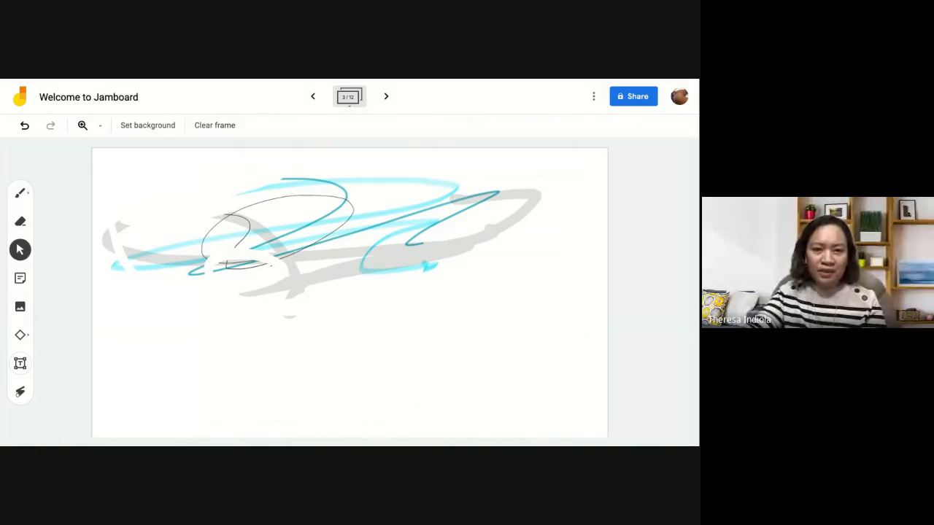
Step: Add a green sticky note reading "January 9, 2021"
{"action": "left_click", "coordinate": [20, 279]}
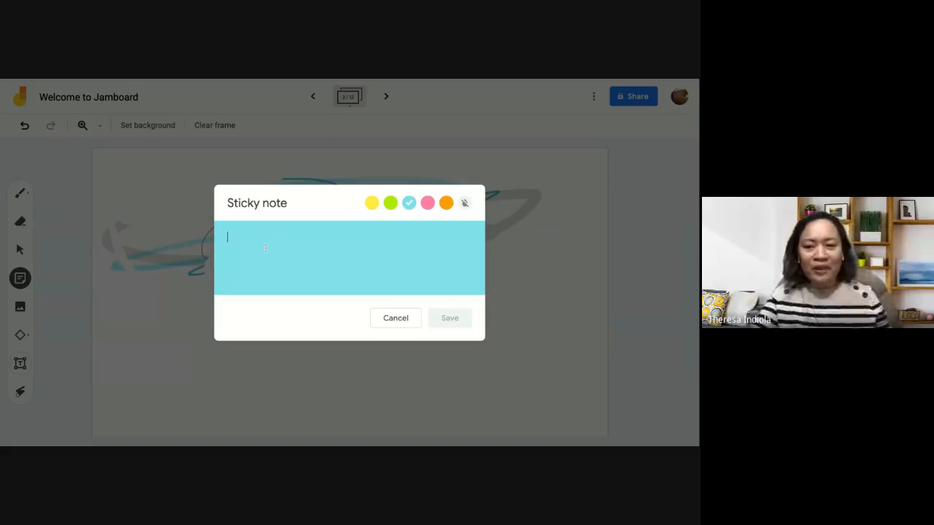
{"action": "type", "text": "J"}
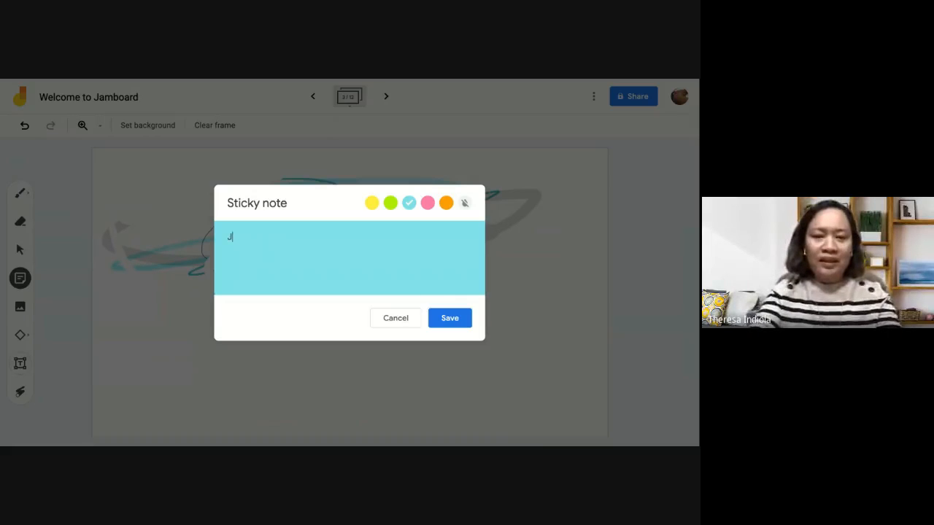
{"action": "type", "text": "anuary "}
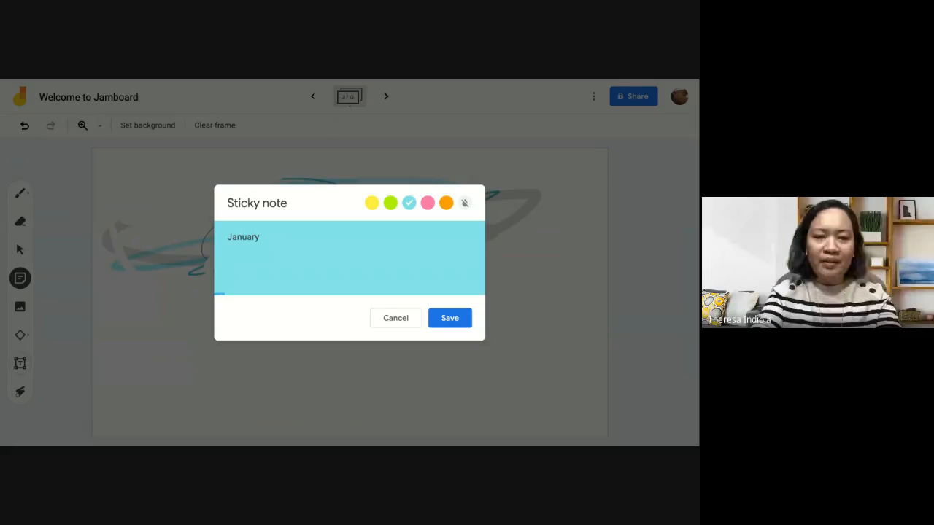
{"action": "type", "text": "9, 2021"}
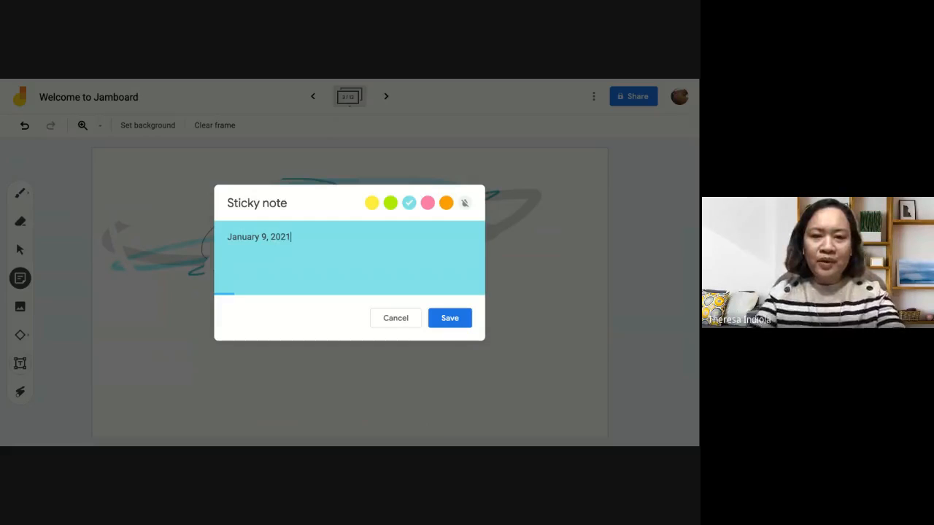
{"action": "left_click", "coordinate": [391, 207]}
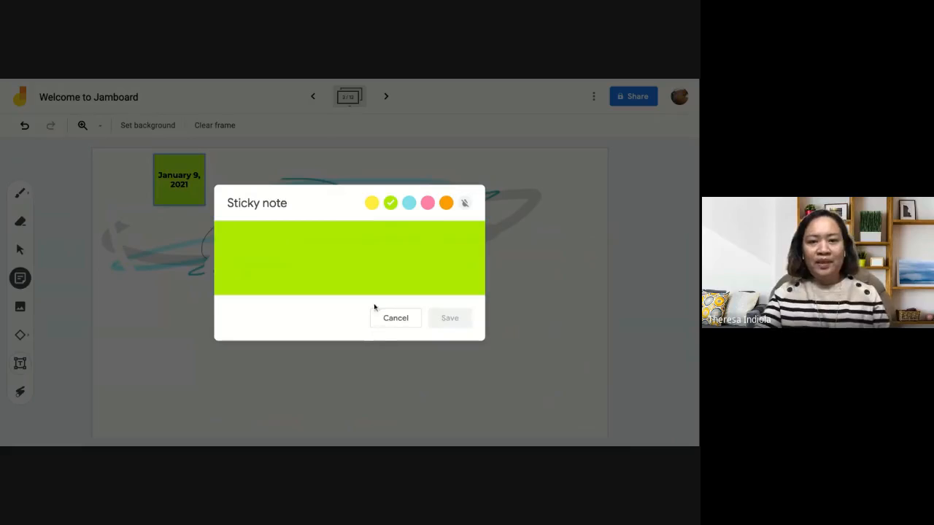
Step: Add a pink sticky note reading "Cebu City" and close the note editor
{"action": "left_click", "coordinate": [427, 205]}
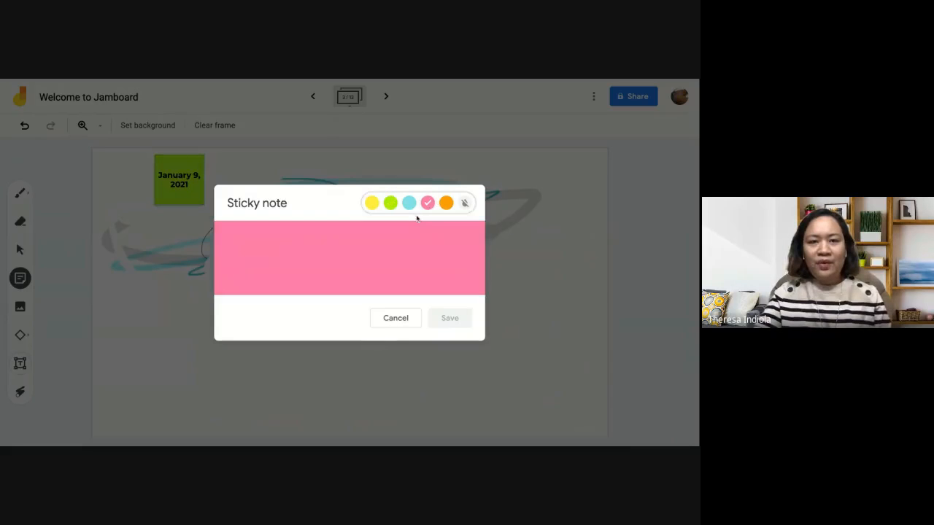
{"action": "left_click", "coordinate": [331, 261]}
{"action": "type", "text": "CE"}
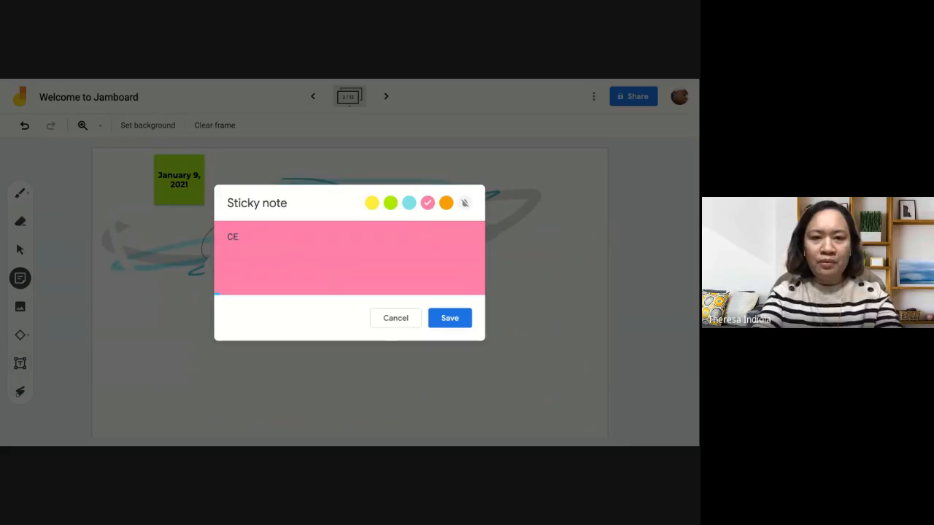
{"action": "type", "text": "bubu City"}
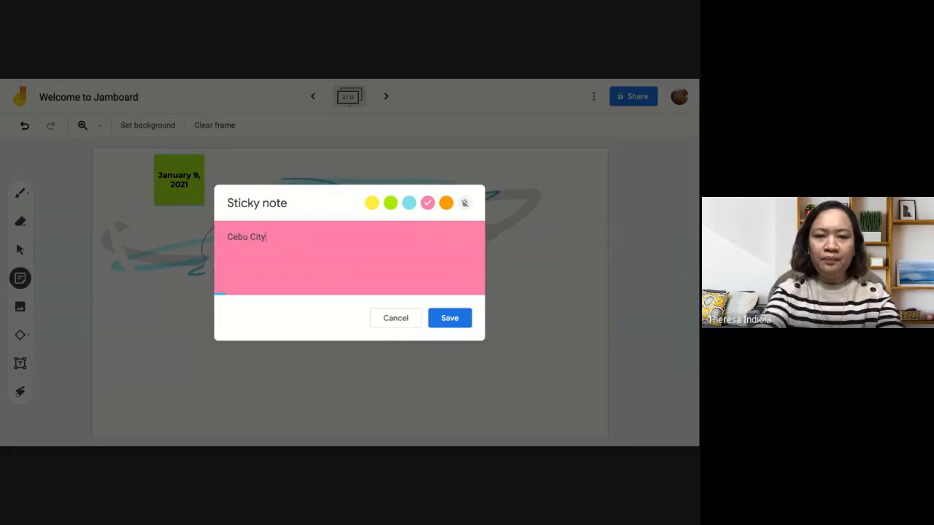
{"action": "left_click", "coordinate": [449, 318]}
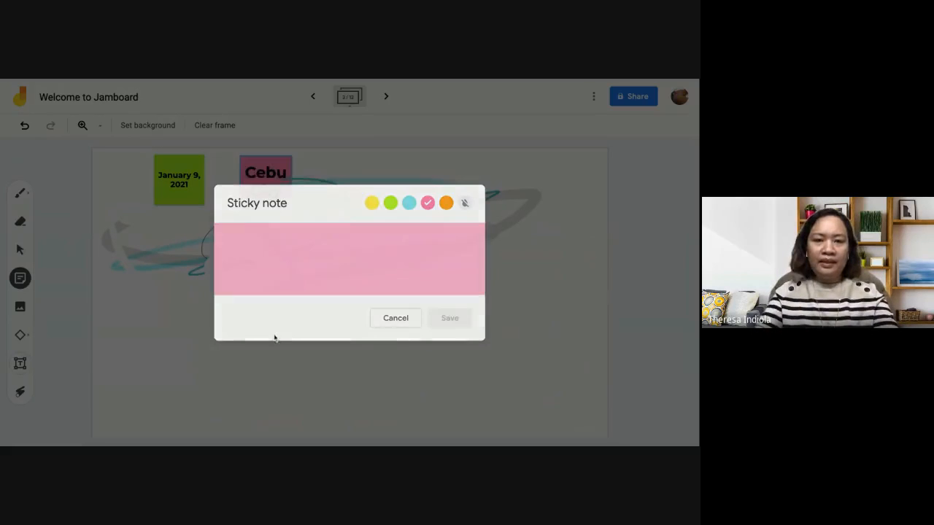
{"action": "left_click", "coordinate": [398, 318]}
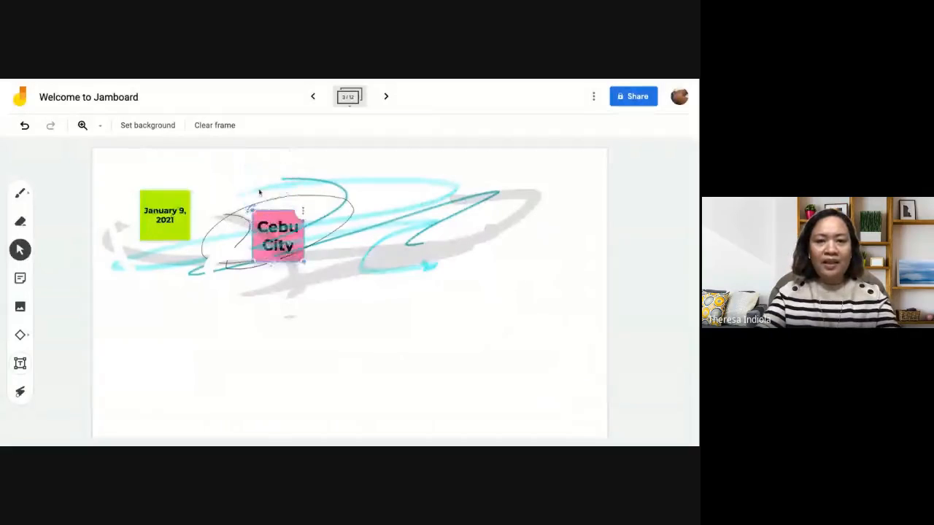
Step: Enlarge both sticky notes, tilting the January 9, 2021 note slightly counterclockwise and placing the Cebu City note below it
{"action": "left_click", "coordinate": [166, 211]}
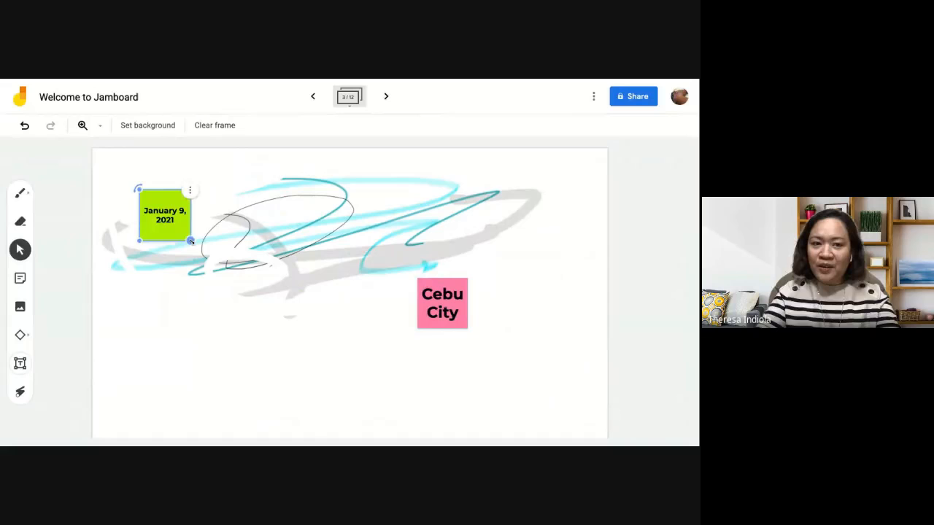
{"action": "left_click_drag", "start_coordinate": [191, 241], "coordinate": [207, 257]}
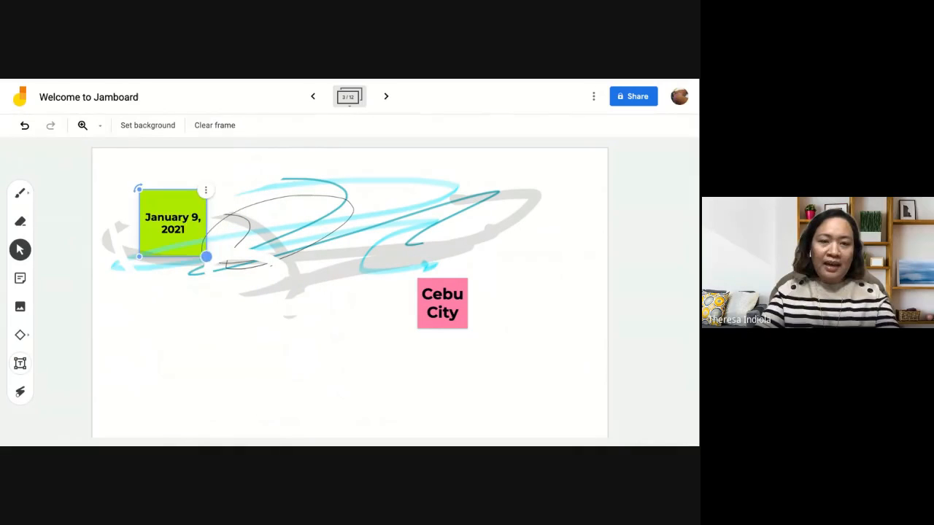
{"action": "left_click_drag", "start_coordinate": [137, 190], "coordinate": [157, 196]}
{"action": "left_click_drag", "start_coordinate": [450, 305], "coordinate": [273, 361]}
{"action": "left_click", "coordinate": [170, 171]}
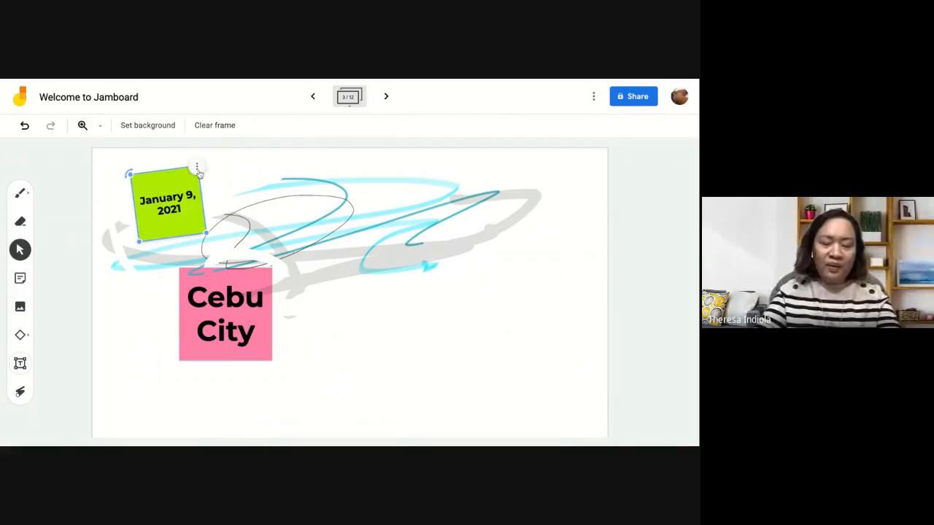
{"action": "left_click", "coordinate": [197, 169]}
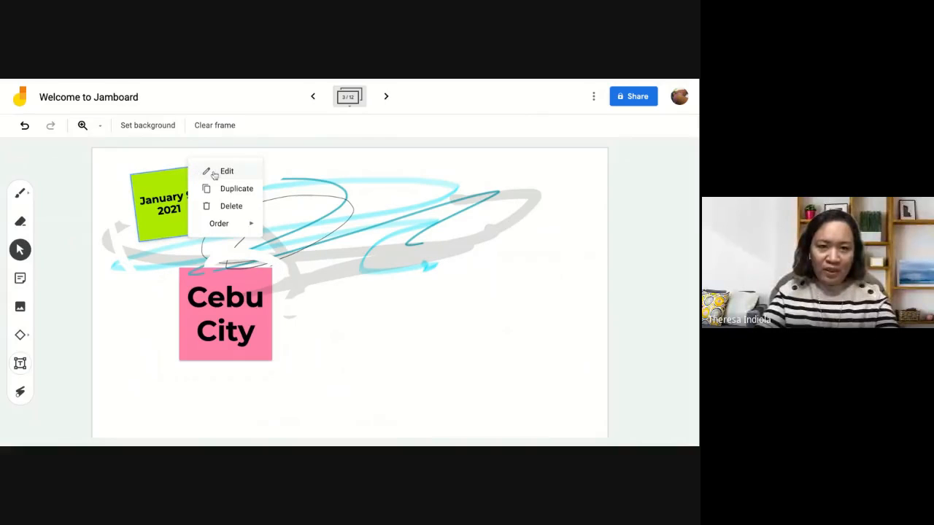
{"action": "left_click", "coordinate": [214, 172]}
{"action": "left_click", "coordinate": [395, 318]}
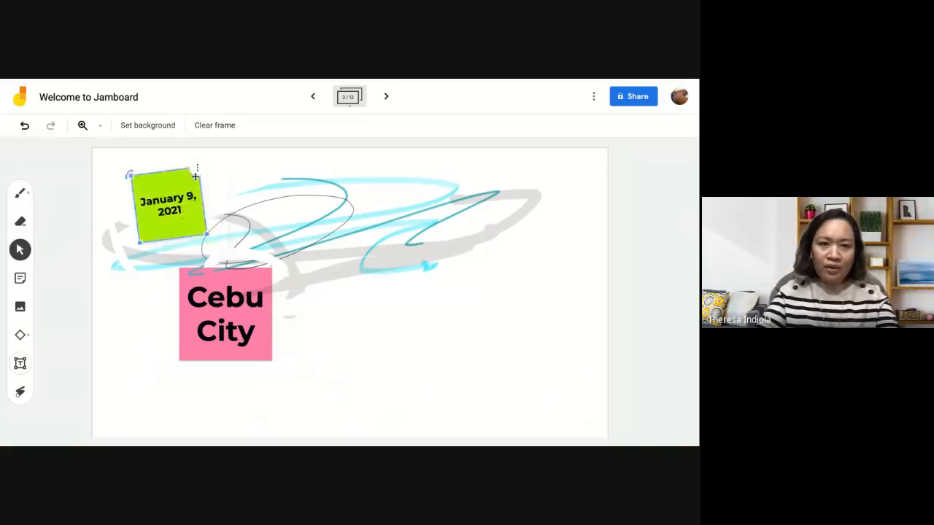
Step: Duplicate the January 9, 2021 sticky note and delete the copy
{"action": "left_click", "coordinate": [197, 173]}
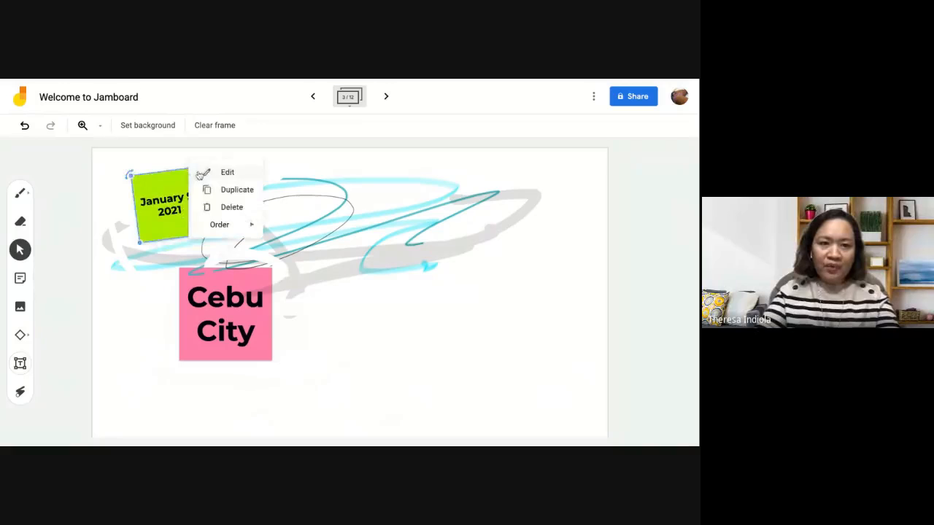
{"action": "left_click", "coordinate": [251, 199]}
{"action": "left_click", "coordinate": [204, 183]}
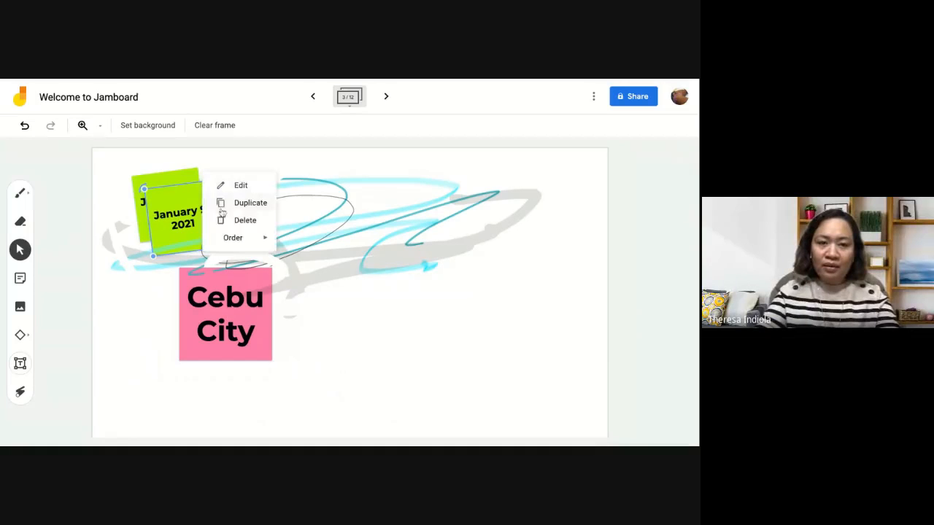
{"action": "left_click", "coordinate": [223, 218]}
Step: Bring the January 9, 2021 note to the front and move it so it overlaps the Cebu City note
{"action": "left_click", "coordinate": [193, 189]}
{"action": "left_click", "coordinate": [197, 175]}
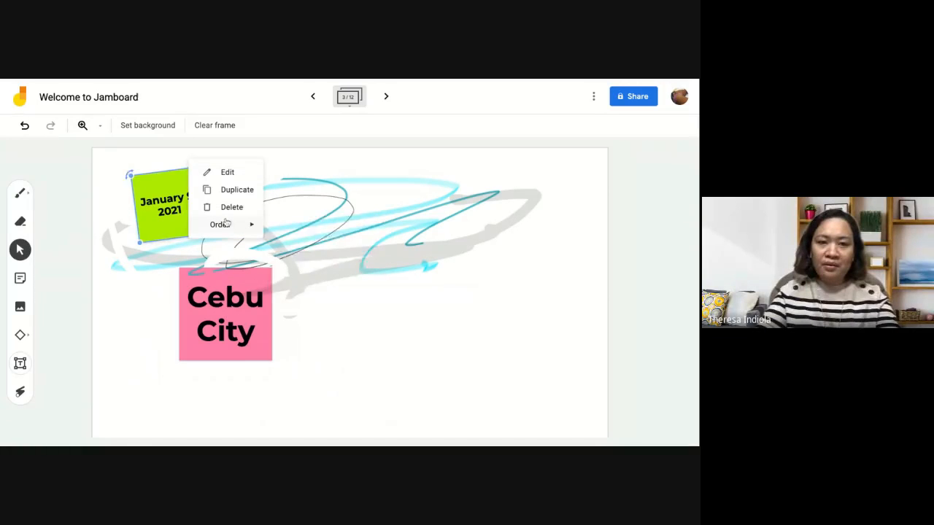
{"action": "mouse_move", "coordinate": [241, 226]}
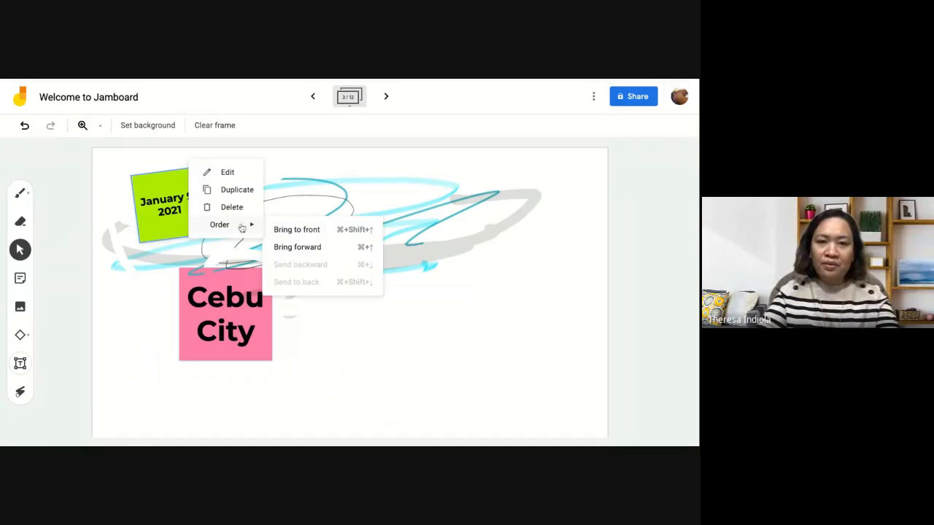
{"action": "left_click", "coordinate": [306, 233]}
{"action": "left_click_drag", "start_coordinate": [186, 201], "coordinate": [228, 265]}
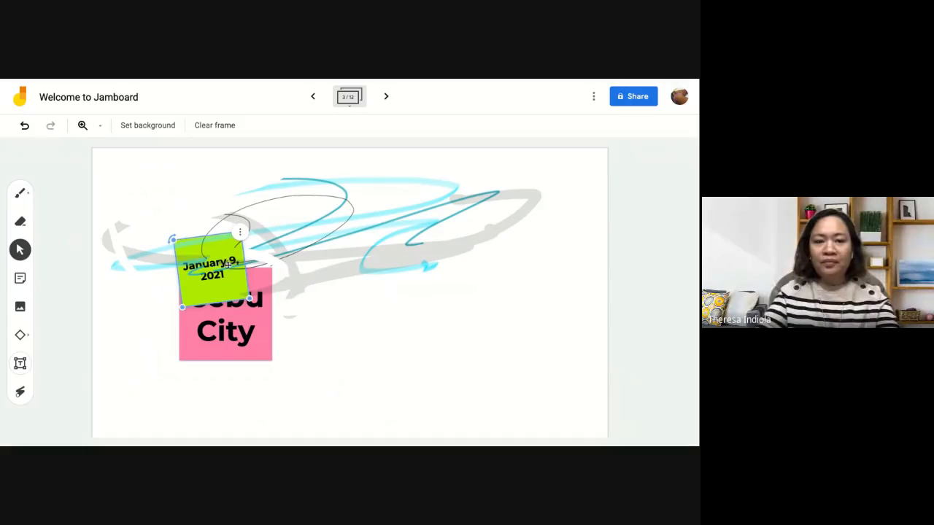
Step: Send the January 9, 2021 note to the back, behind the Cebu City note
{"action": "left_click", "coordinate": [240, 232]}
{"action": "mouse_move", "coordinate": [273, 290]}
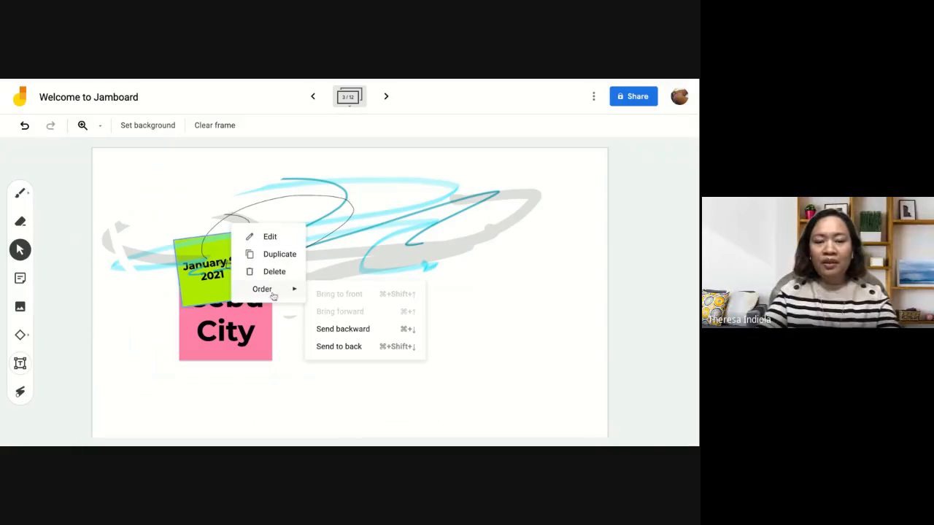
{"action": "left_click", "coordinate": [357, 347]}
Step: Move both sticky notes side by side near the frame's upper left, with Cebu City beside the date note
{"action": "left_click_drag", "start_coordinate": [209, 246], "coordinate": [162, 193]}
{"action": "left_click_drag", "start_coordinate": [219, 308], "coordinate": [231, 216]}
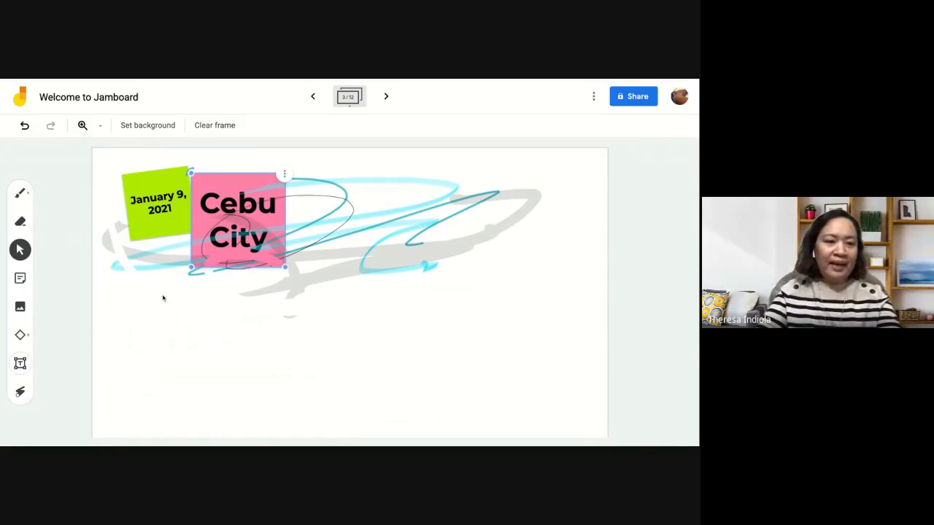
{"action": "left_click", "coordinate": [164, 298]}
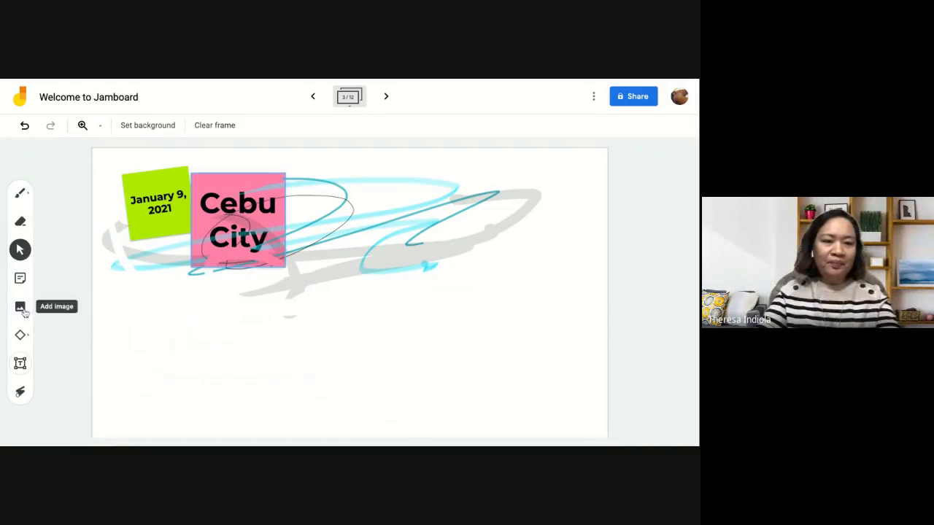
Step: Insert a picture of tall conifers against a blue sky from a Google image search for "trees"
{"action": "left_click", "coordinate": [22, 308]}
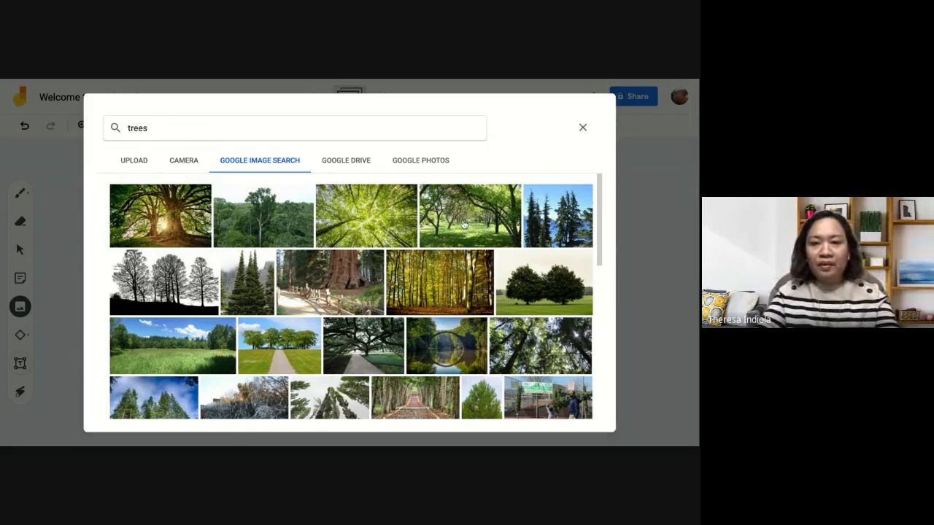
{"action": "left_click", "coordinate": [543, 228]}
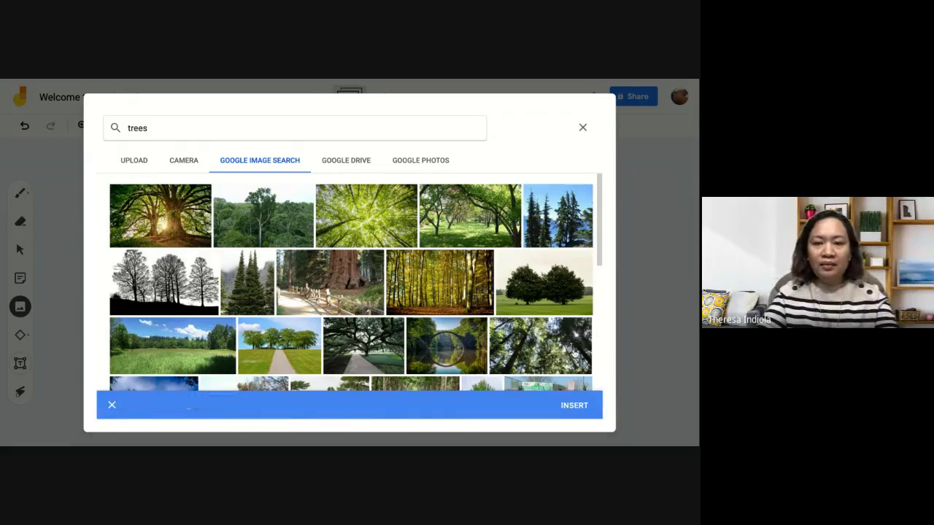
{"action": "left_click", "coordinate": [543, 229]}
{"action": "left_click", "coordinate": [562, 217]}
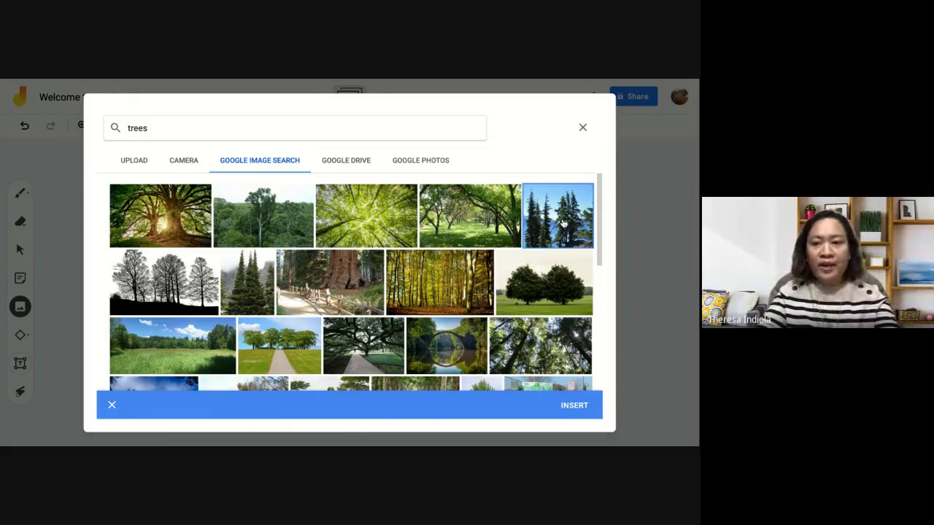
{"action": "left_click", "coordinate": [574, 409]}
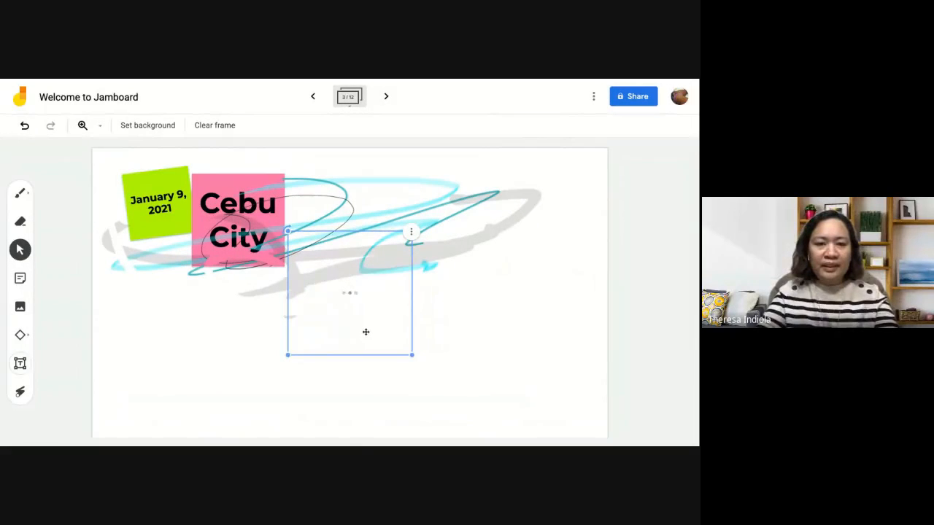
Step: Move the trees image to the frame's lower right and enlarge it slightly
{"action": "left_click_drag", "start_coordinate": [365, 332], "coordinate": [507, 361]}
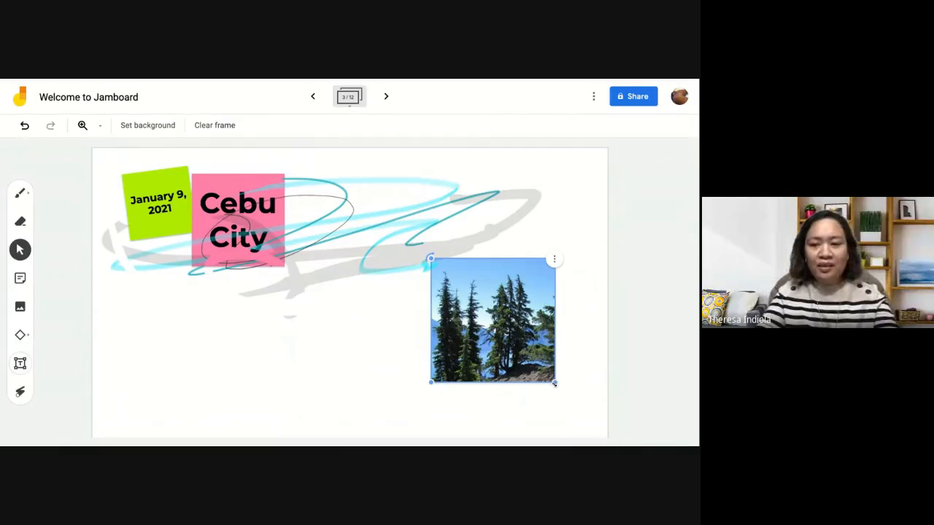
{"action": "left_click_drag", "start_coordinate": [554, 383], "coordinate": [570, 398]}
{"action": "mouse_move", "coordinate": [570, 397]}
{"action": "left_mouse_down"}
{"action": "mouse_move", "coordinate": [460, 288]}
{"action": "mouse_move", "coordinate": [567, 394]}
{"action": "left_mouse_up"}
Step: Send the trees image to the back and shift it a little closer to the frame's right edge
{"action": "left_click", "coordinate": [566, 267]}
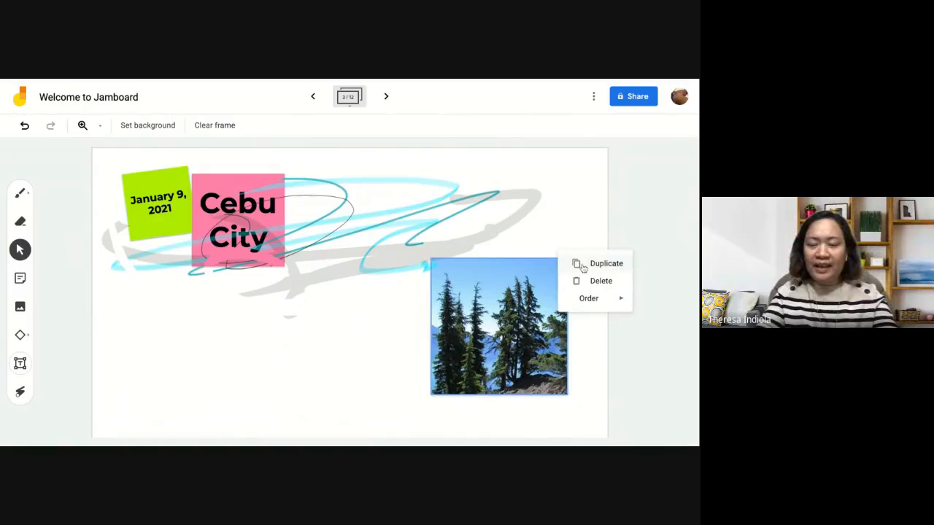
{"action": "mouse_move", "coordinate": [594, 307]}
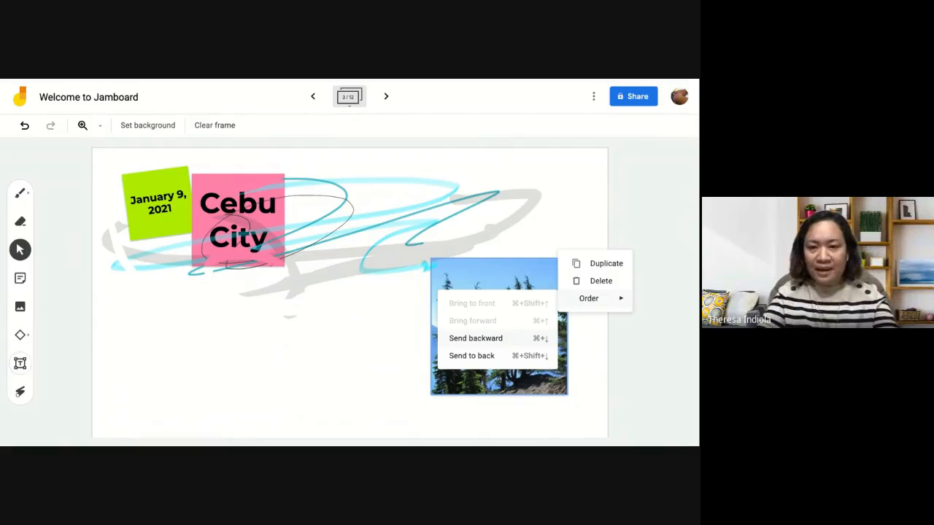
{"action": "left_click", "coordinate": [452, 357]}
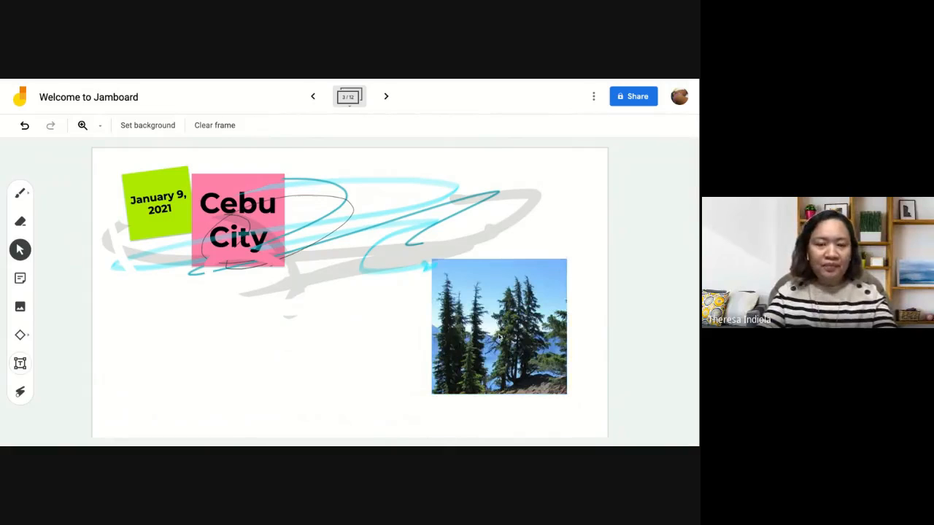
{"action": "mouse_move", "coordinate": [499, 335]}
{"action": "left_mouse_down"}
{"action": "mouse_move", "coordinate": [451, 264]}
{"action": "mouse_move", "coordinate": [527, 312]}
{"action": "left_mouse_up"}
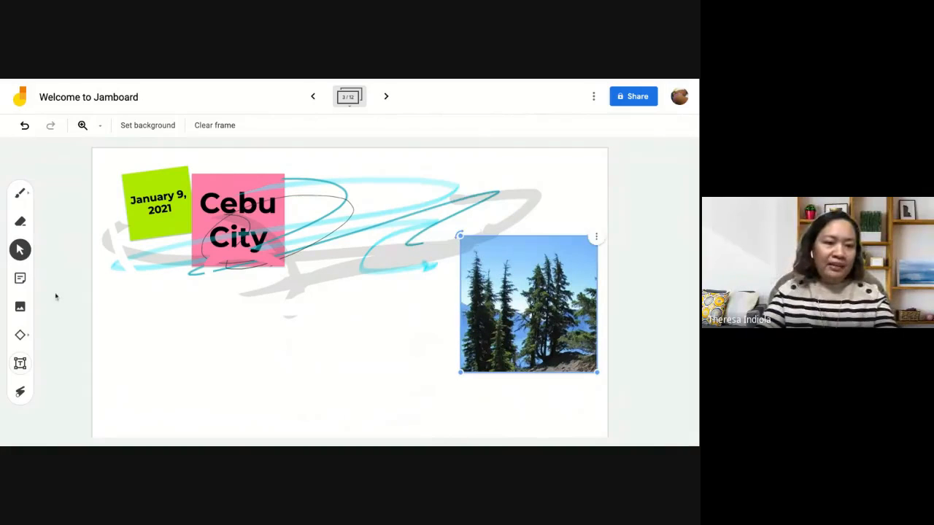
Step: Draw a diamond shape in the empty area below the sticky notes and move it slightly up and left
{"action": "left_click", "coordinate": [21, 336]}
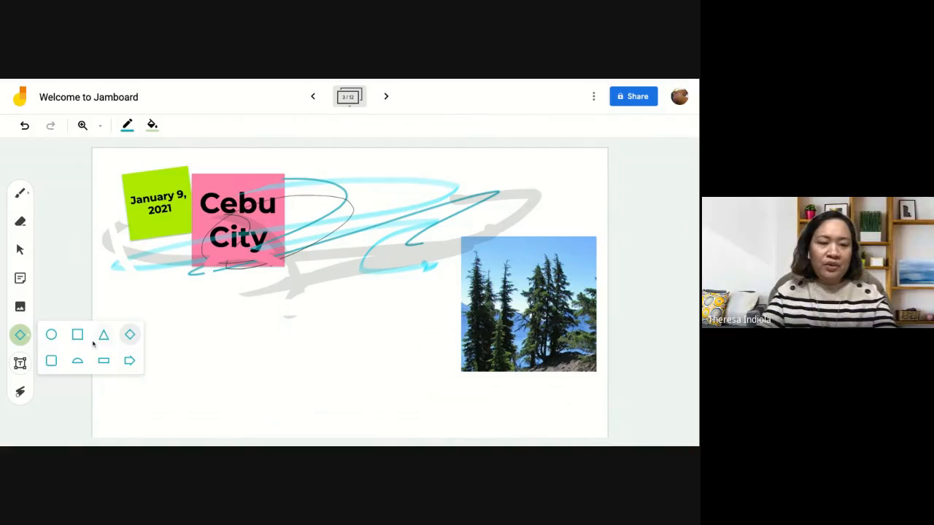
{"action": "left_click", "coordinate": [172, 324]}
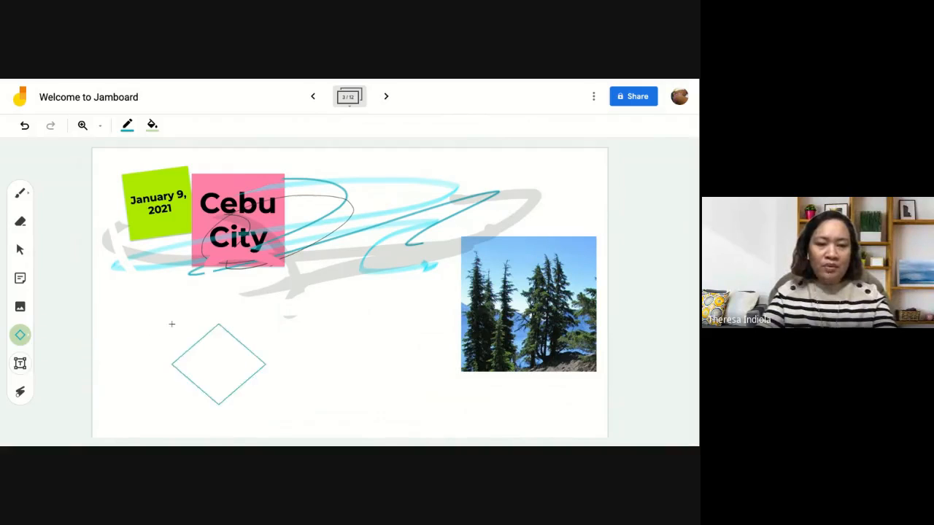
{"action": "left_click_drag", "start_coordinate": [218, 367], "coordinate": [194, 343]}
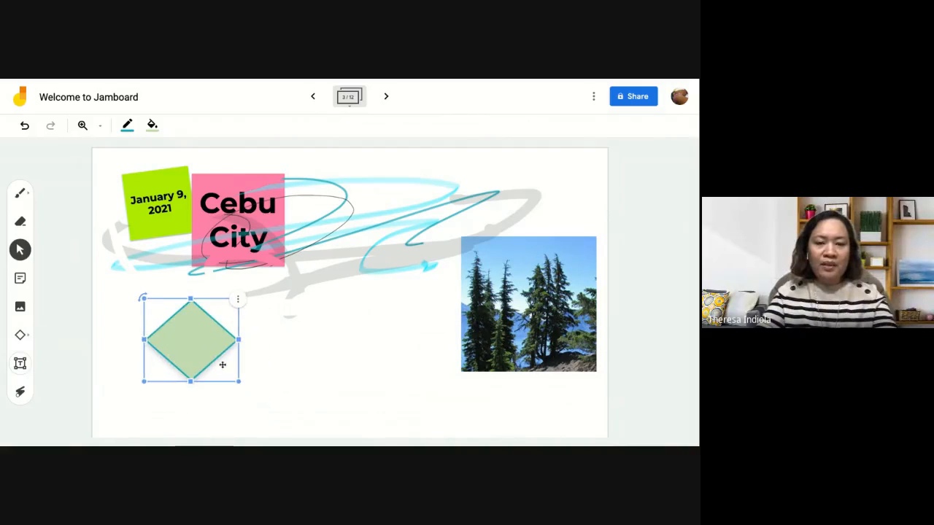
Step: Change the diamond's border color to yellow and its fill color to light blue
{"action": "left_click", "coordinate": [126, 124]}
{"action": "left_click", "coordinate": [182, 151]}
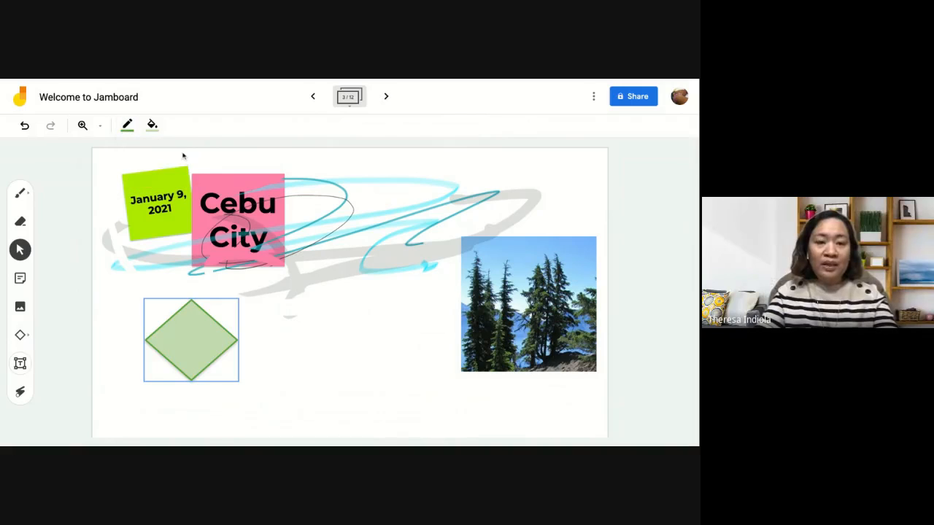
{"action": "left_click", "coordinate": [125, 126]}
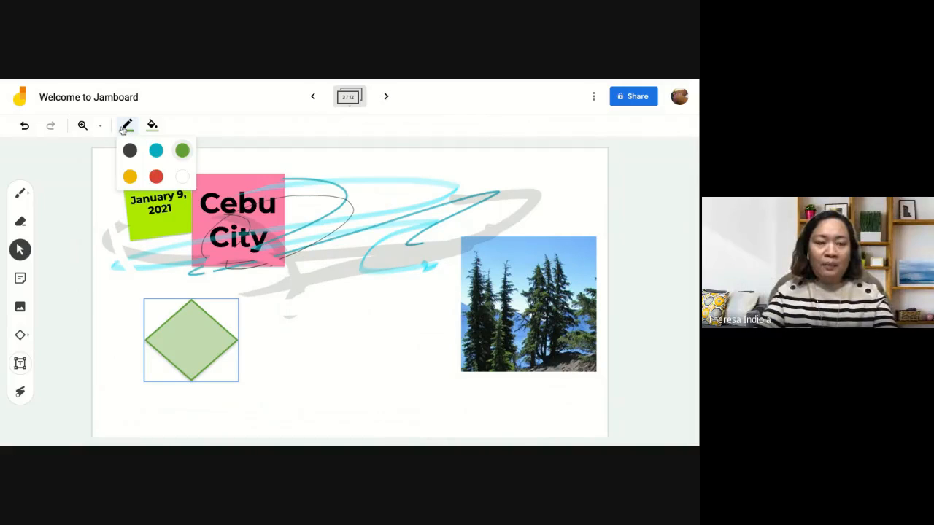
{"action": "left_click", "coordinate": [129, 177]}
{"action": "left_click", "coordinate": [153, 124]}
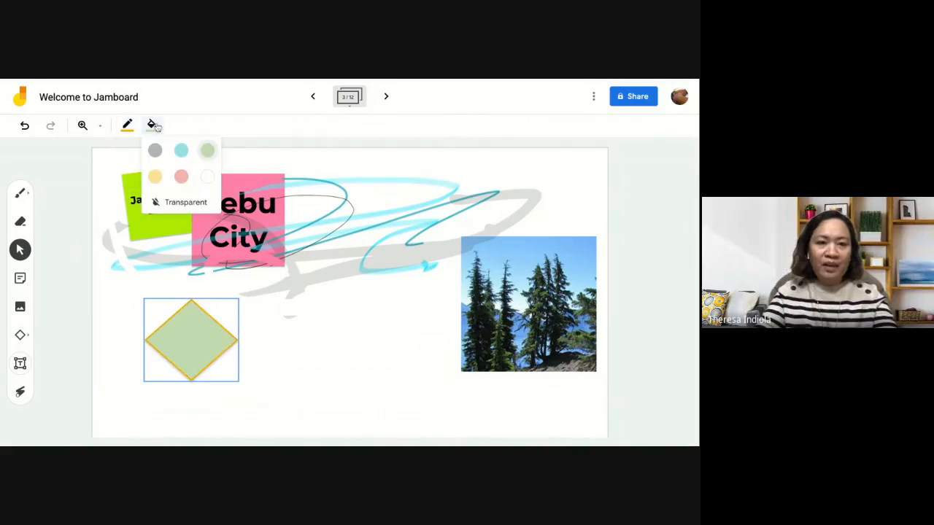
{"action": "left_click", "coordinate": [183, 152]}
{"action": "left_click", "coordinate": [330, 377]}
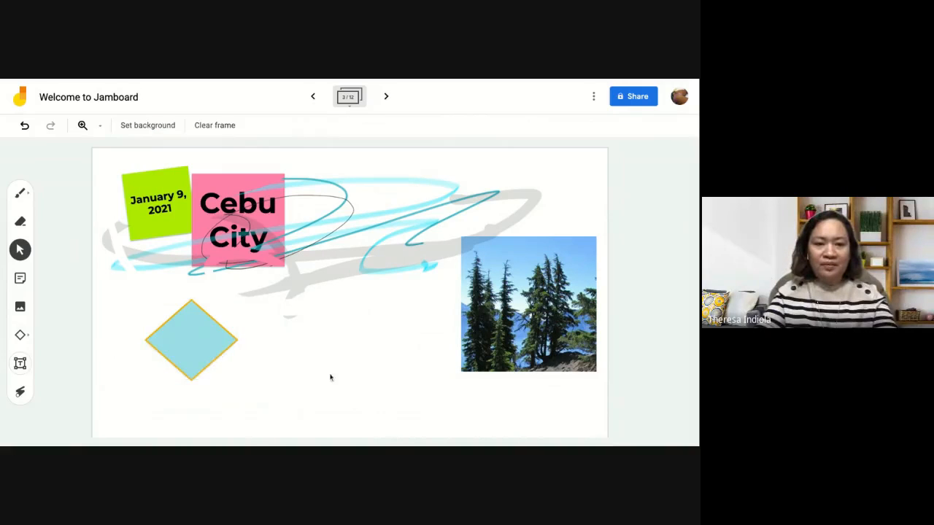
Step: Enlarge the diamond slightly and rotate it a little clockwise
{"action": "left_click", "coordinate": [211, 352]}
{"action": "left_click_drag", "start_coordinate": [240, 382], "coordinate": [253, 394]}
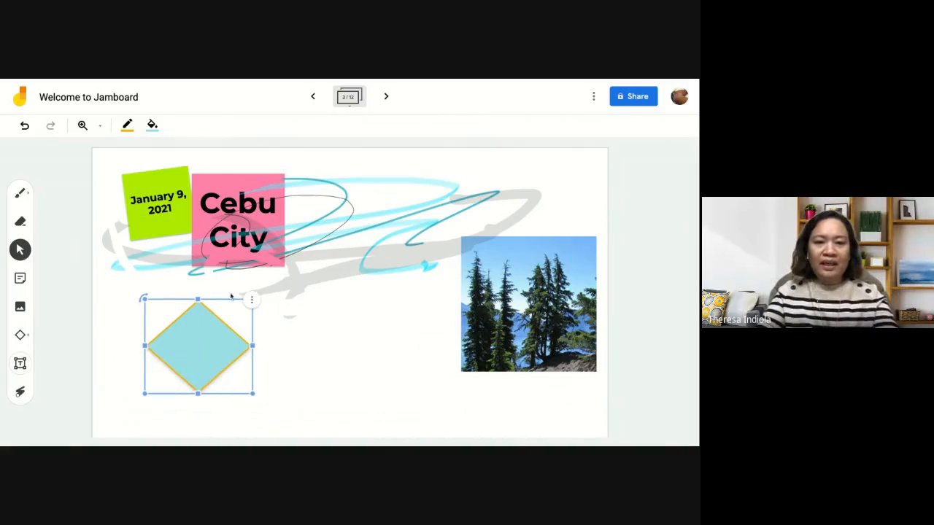
{"action": "mouse_move", "coordinate": [145, 299]}
{"action": "left_mouse_down"}
{"action": "mouse_move", "coordinate": [221, 279]}
{"action": "mouse_move", "coordinate": [163, 408]}
{"action": "mouse_move", "coordinate": [255, 388]}
{"action": "mouse_move", "coordinate": [155, 289]}
{"action": "left_mouse_up"}
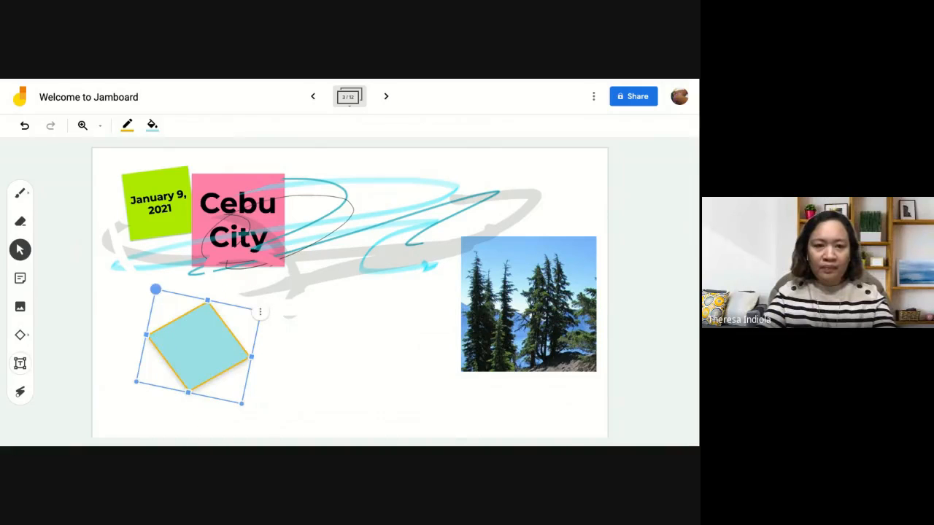
Step: Duplicate the rotated diamond and move the copy to the right so it partly overlaps the original
{"action": "left_click", "coordinate": [259, 311]}
{"action": "left_click", "coordinate": [299, 318]}
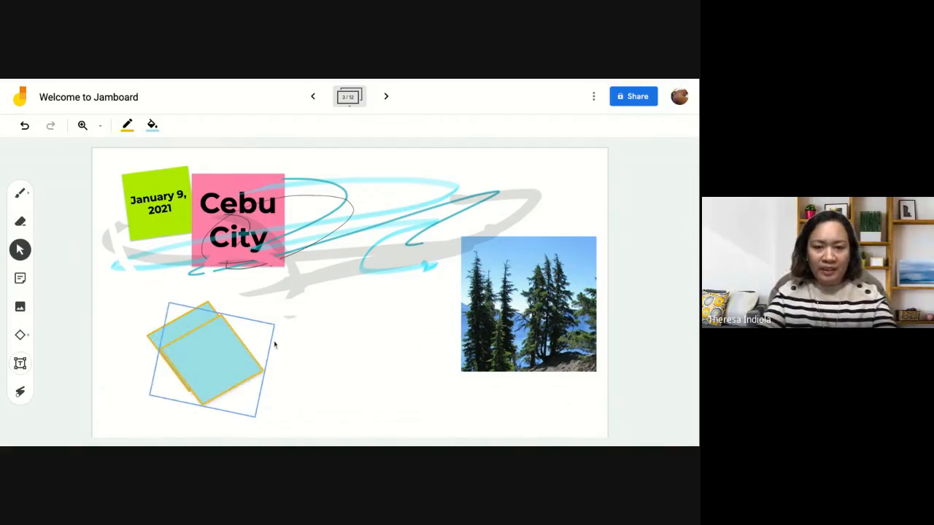
{"action": "left_click_drag", "start_coordinate": [274, 345], "coordinate": [329, 327]}
Step: Send the copied diamond backward, behind the original
{"action": "left_click", "coordinate": [324, 307]}
{"action": "mouse_move", "coordinate": [358, 352]}
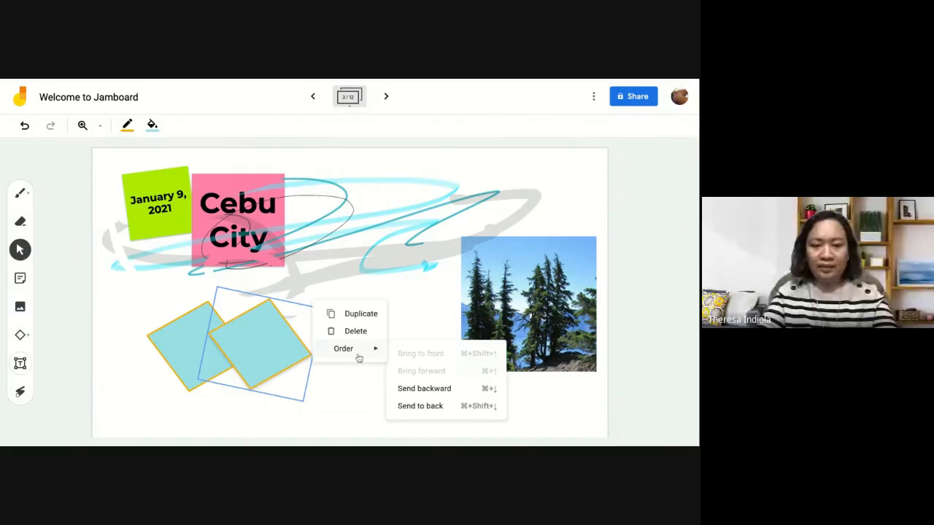
{"action": "left_click", "coordinate": [424, 392]}
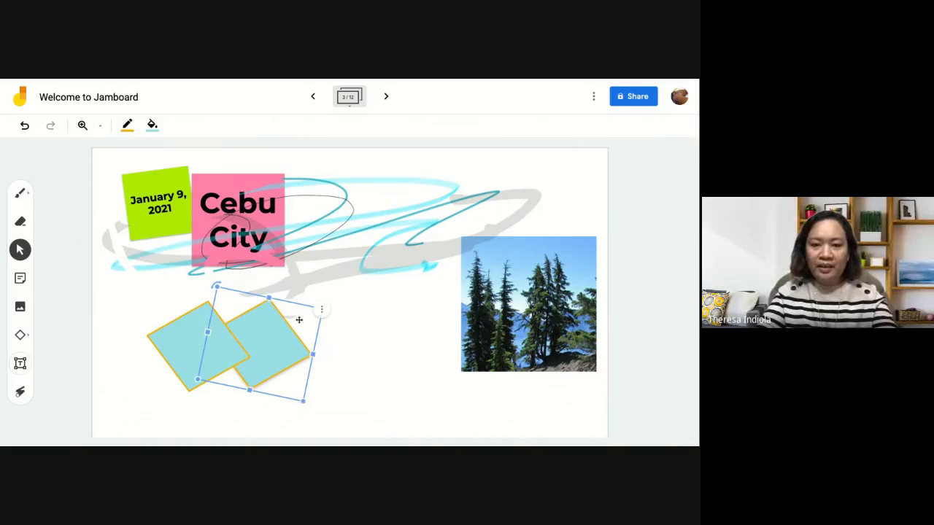
Step: Bring the copied diamond forward and move it to the right, clear of the original
{"action": "left_click", "coordinate": [328, 314]}
{"action": "mouse_move", "coordinate": [352, 355]}
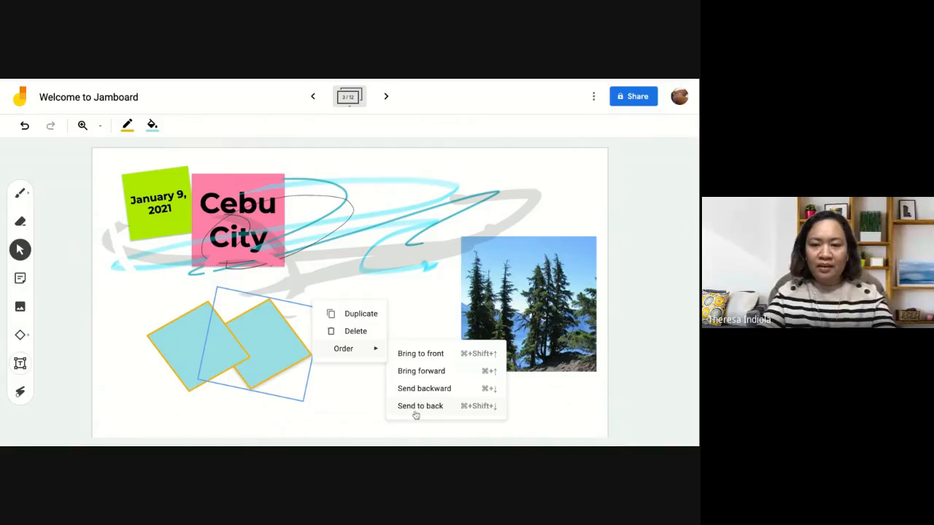
{"action": "left_click", "coordinate": [426, 375]}
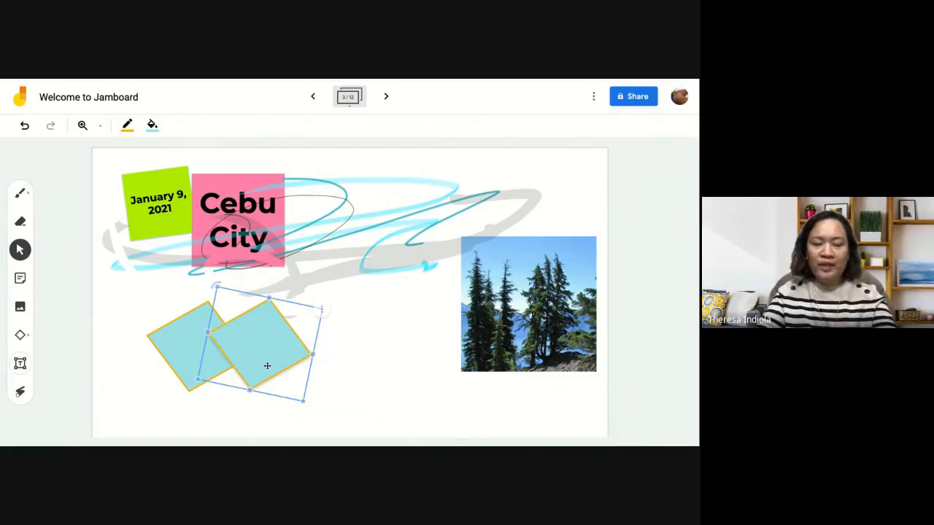
{"action": "left_click_drag", "start_coordinate": [262, 362], "coordinate": [349, 356]}
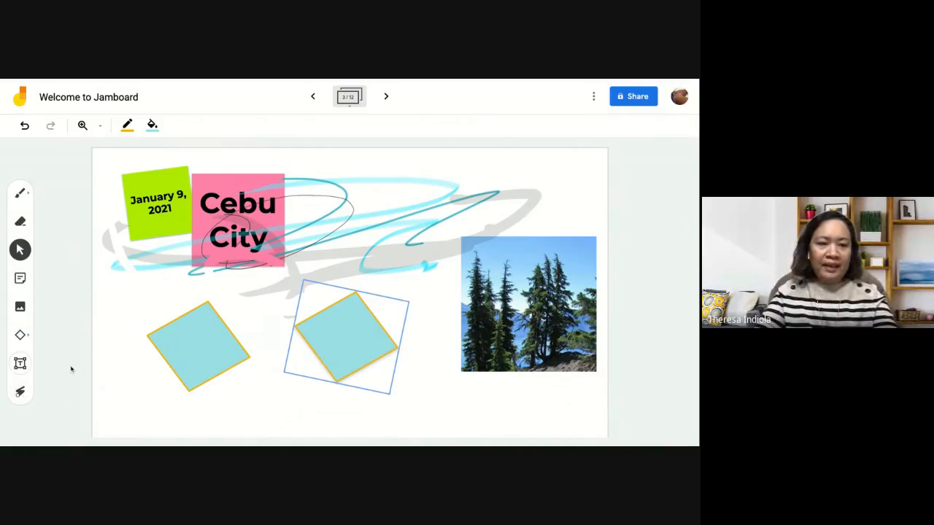
{"action": "left_click", "coordinate": [19, 365]}
{"action": "left_click", "coordinate": [319, 345]}
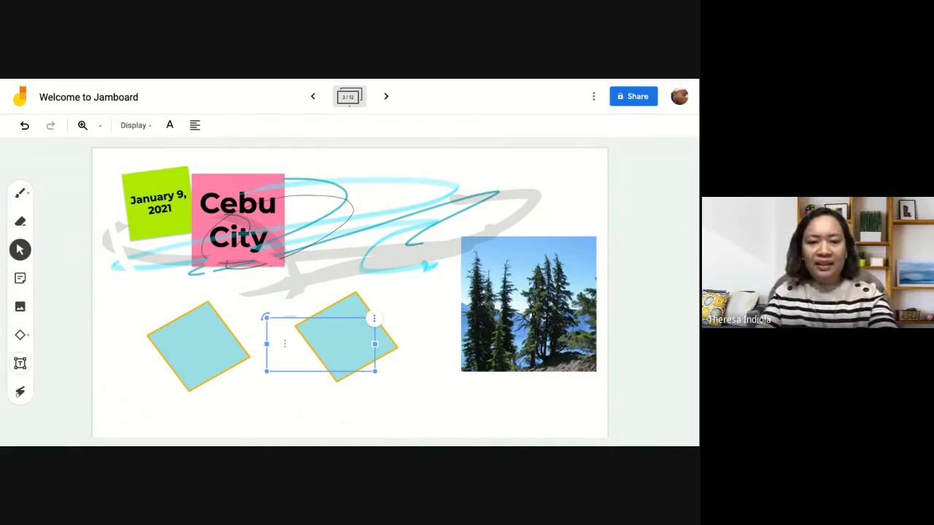
{"action": "left_click_drag", "start_coordinate": [307, 343], "coordinate": [279, 324]}
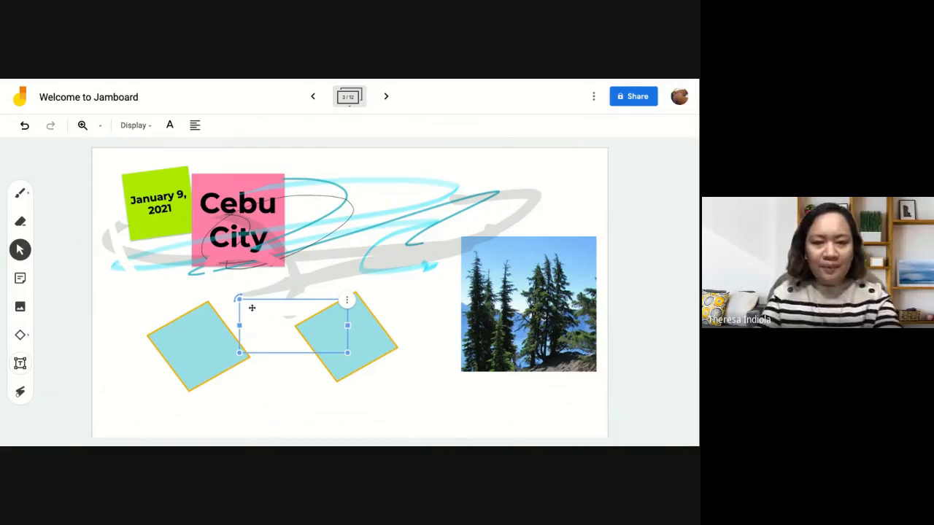
{"action": "left_click", "coordinate": [170, 126]}
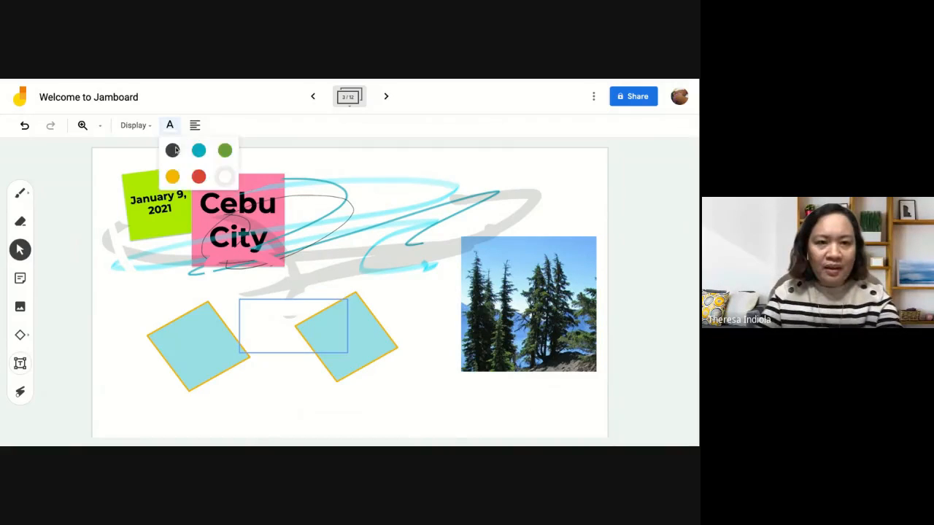
{"action": "left_click", "coordinate": [174, 150]}
{"action": "key", "text": "Delete"}
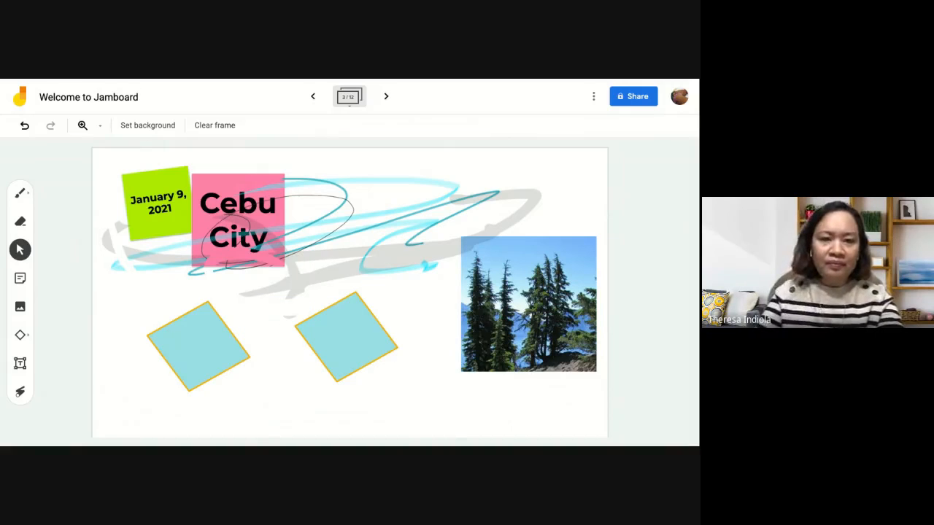
Step: Nudge the two diamonds and add a text box reading "Saturday" between them
{"action": "left_click_drag", "start_coordinate": [332, 308], "coordinate": [337, 316]}
{"action": "left_click_drag", "start_coordinate": [226, 342], "coordinate": [310, 381]}
{"action": "left_click", "coordinate": [21, 363]}
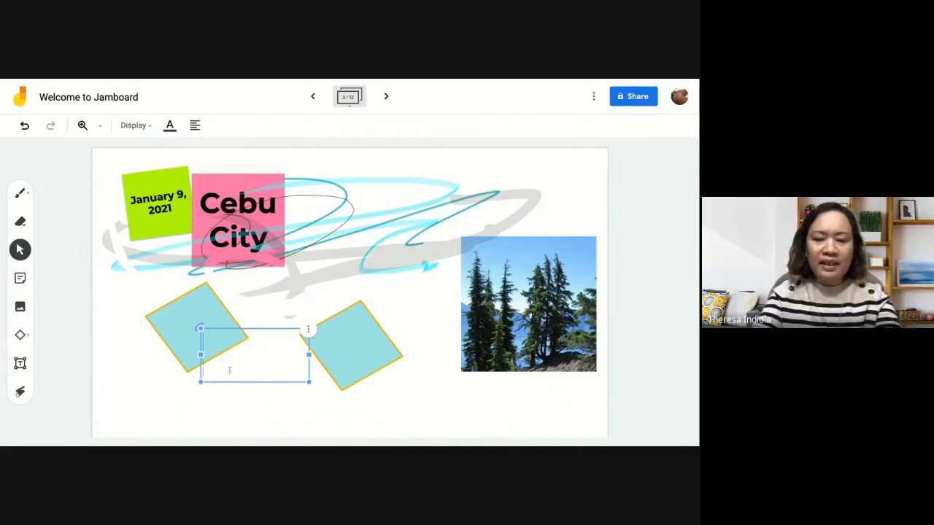
{"action": "type", "text": "Saturday"}
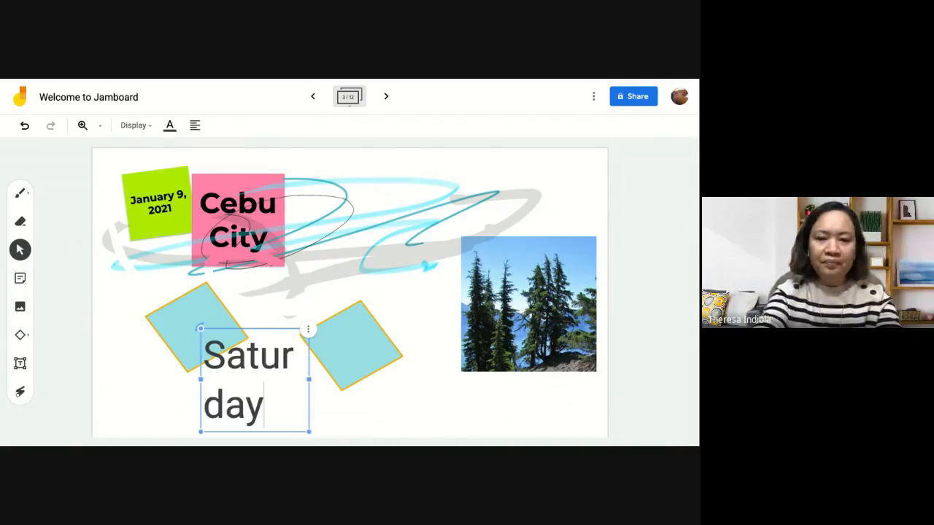
Step: Widen the Saturday text box so the word fits on one line and move it below the diamonds
{"action": "left_click_drag", "start_coordinate": [308, 379], "coordinate": [376, 354]}
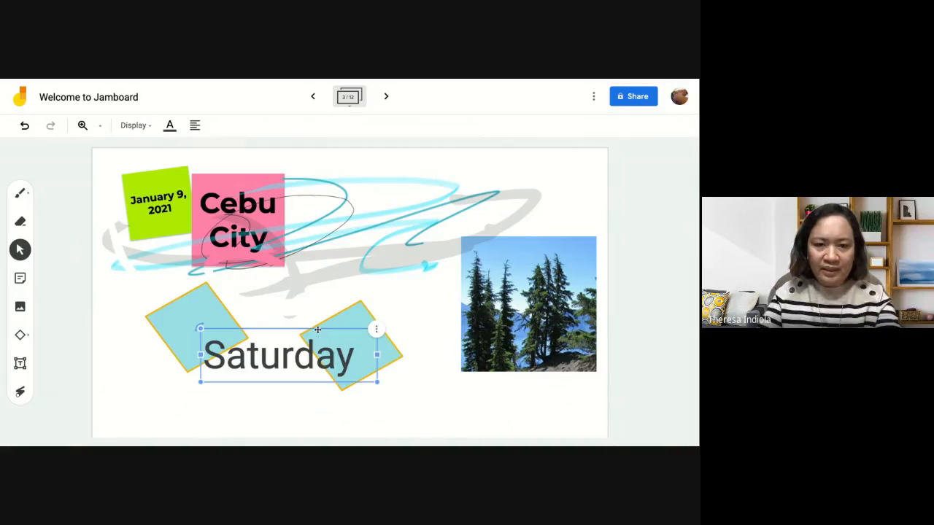
{"action": "left_click_drag", "start_coordinate": [317, 330], "coordinate": [284, 361]}
Step: Recolour the Saturday text teal and change its text style to Title
{"action": "left_click", "coordinate": [170, 125]}
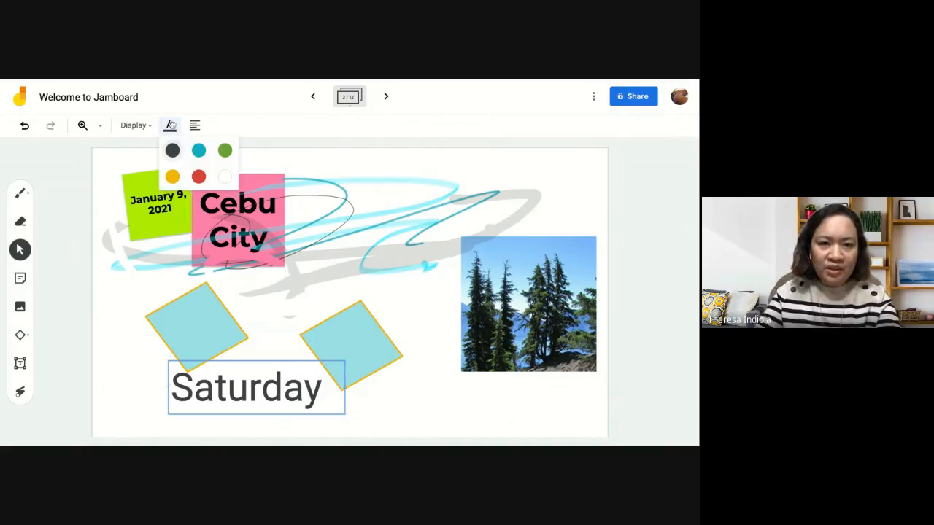
{"action": "left_click", "coordinate": [199, 150]}
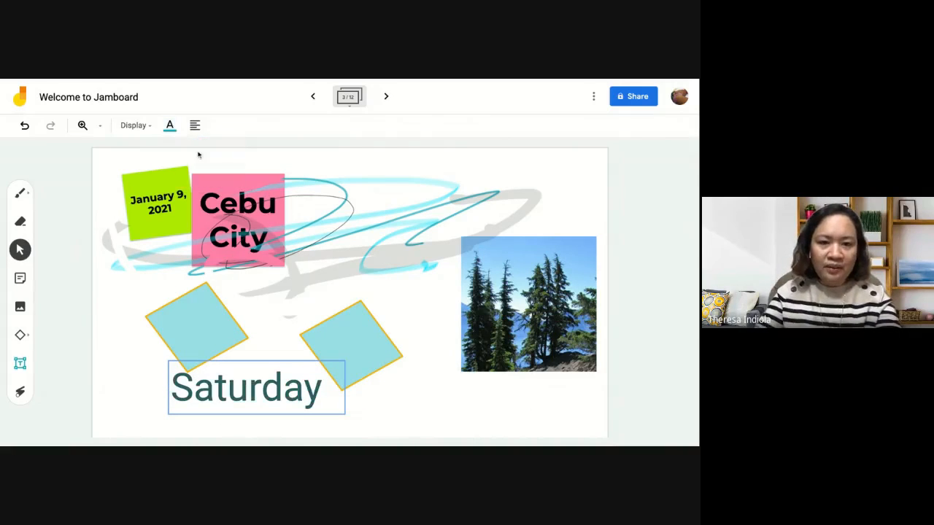
{"action": "left_click", "coordinate": [133, 125]}
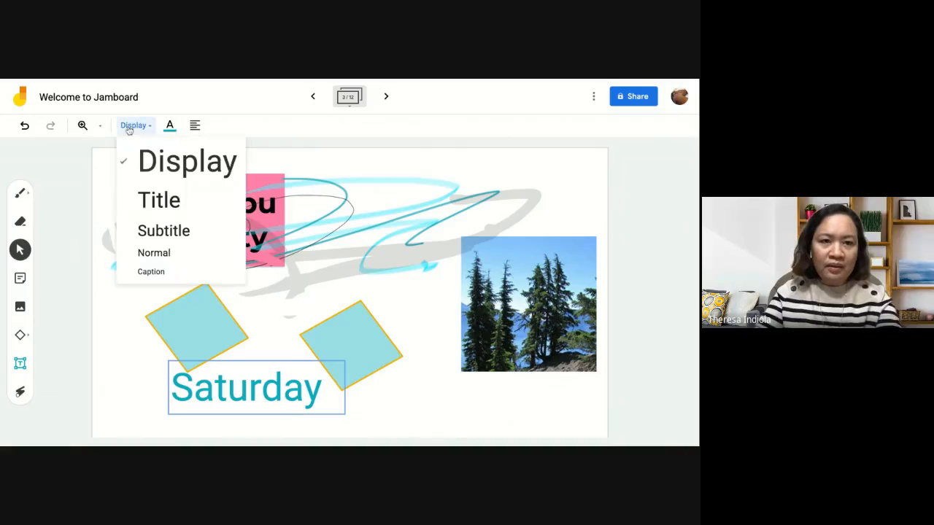
{"action": "left_click", "coordinate": [139, 202]}
Step: Rotate the Saturday text box slightly counterclockwise and deselect it
{"action": "left_click", "coordinate": [185, 124]}
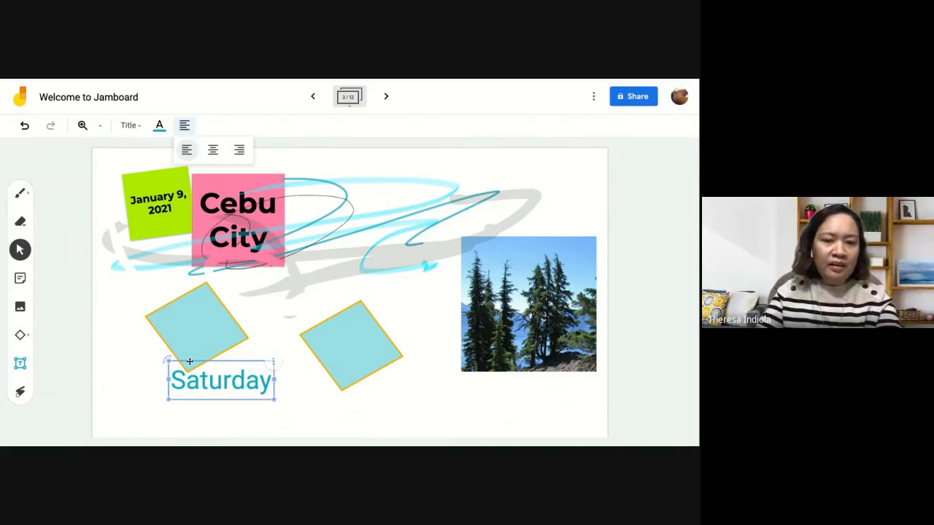
{"action": "mouse_move", "coordinate": [167, 359]}
{"action": "left_mouse_down"}
{"action": "mouse_move", "coordinate": [170, 350]}
{"action": "mouse_move", "coordinate": [260, 338]}
{"action": "mouse_move", "coordinate": [171, 360]}
{"action": "mouse_move", "coordinate": [167, 371]}
{"action": "mouse_move", "coordinate": [165, 363]}
{"action": "left_mouse_up"}
{"action": "left_click", "coordinate": [122, 387]}
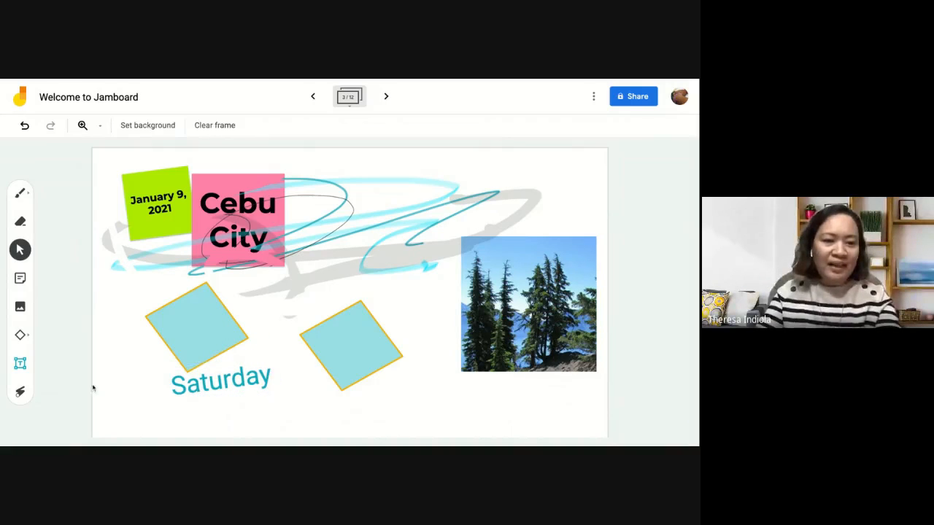
Step: Use the laser tool to trace temporary marks around the copied diamond, the tree photo and other items on the frame
{"action": "left_click", "coordinate": [20, 391]}
{"action": "mouse_move", "coordinate": [292, 404]}
{"action": "left_mouse_down"}
{"action": "mouse_move", "coordinate": [276, 273]}
{"action": "mouse_move", "coordinate": [366, 396]}
{"action": "left_mouse_up"}
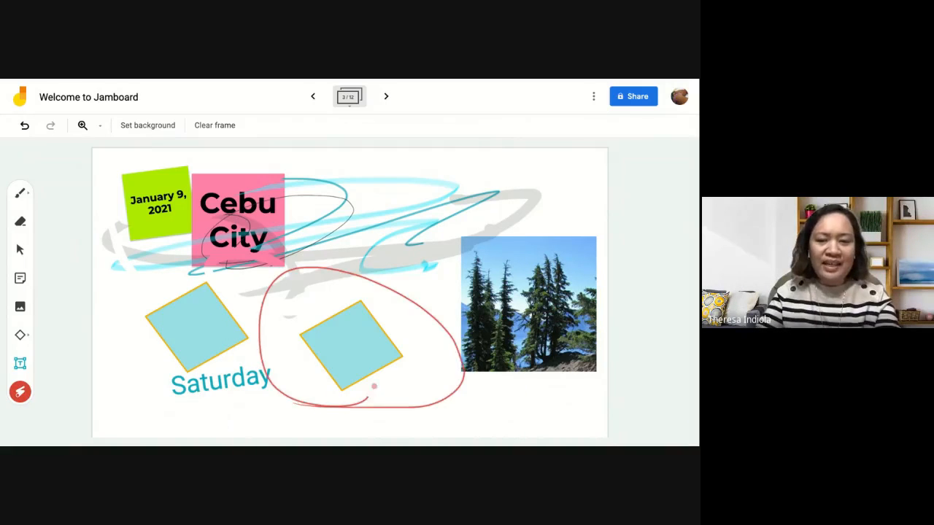
{"action": "mouse_move", "coordinate": [514, 396]}
{"action": "left_mouse_down"}
{"action": "mouse_move", "coordinate": [537, 227]}
{"action": "mouse_move", "coordinate": [474, 405]}
{"action": "left_mouse_up"}
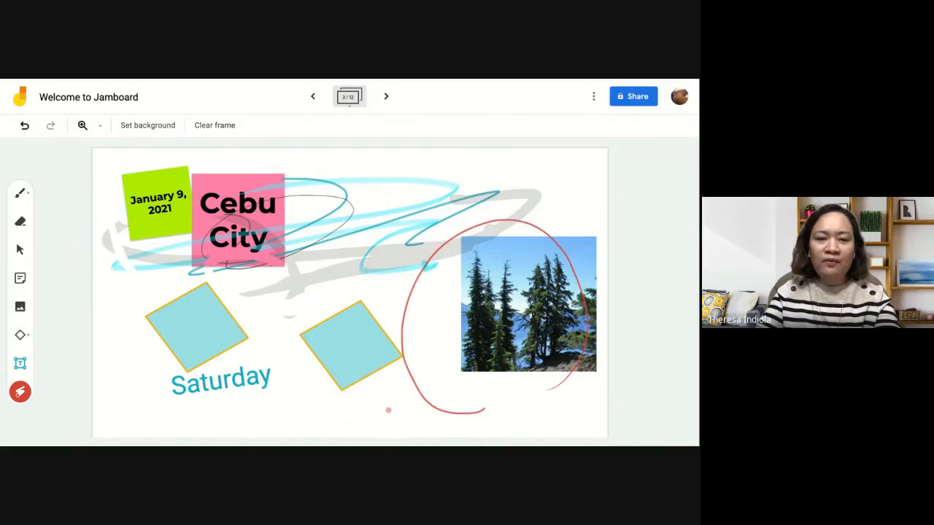
{"action": "mouse_move", "coordinate": [204, 409]}
{"action": "left_mouse_down"}
{"action": "mouse_move", "coordinate": [161, 326]}
{"action": "mouse_move", "coordinate": [175, 414]}
{"action": "left_mouse_up"}
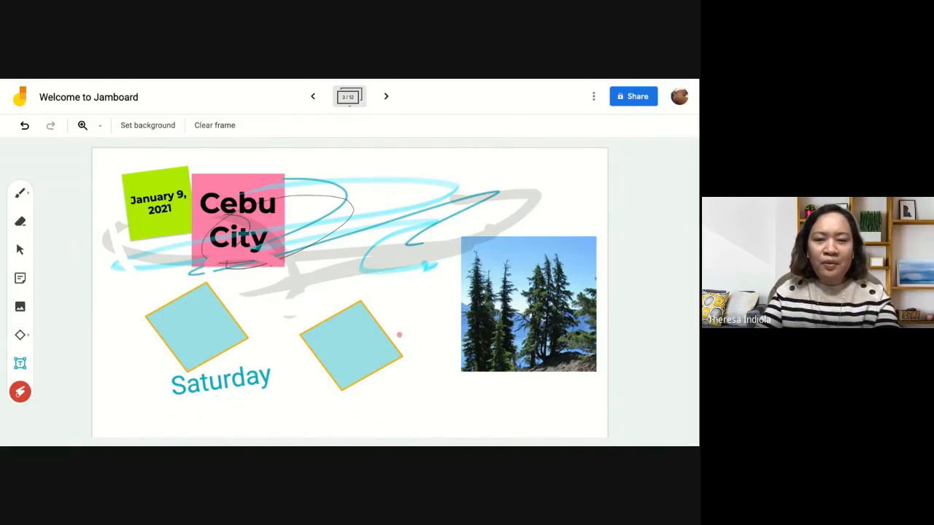
{"action": "mouse_move", "coordinate": [398, 333]}
{"action": "left_mouse_down"}
{"action": "mouse_move", "coordinate": [400, 286]}
{"action": "mouse_move", "coordinate": [499, 244]}
{"action": "left_mouse_up"}
{"action": "mouse_move", "coordinate": [392, 302]}
{"action": "left_mouse_down"}
{"action": "mouse_move", "coordinate": [368, 287]}
{"action": "mouse_move", "coordinate": [367, 301]}
{"action": "left_mouse_up"}
{"action": "mouse_move", "coordinate": [208, 191]}
{"action": "left_mouse_down"}
{"action": "mouse_move", "coordinate": [258, 186]}
{"action": "mouse_move", "coordinate": [230, 205]}
{"action": "left_mouse_up"}
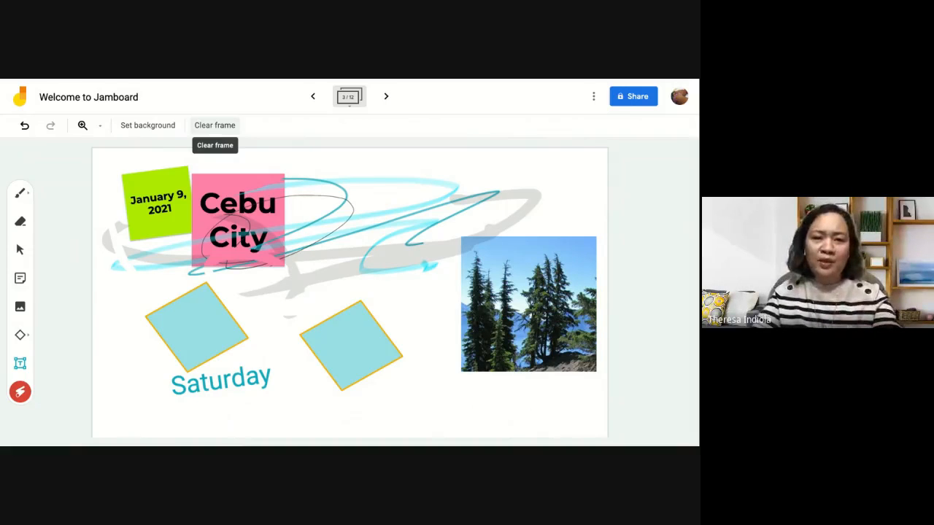
Step: Clear everything from the frame and undo the clearing
{"action": "left_click", "coordinate": [214, 125]}
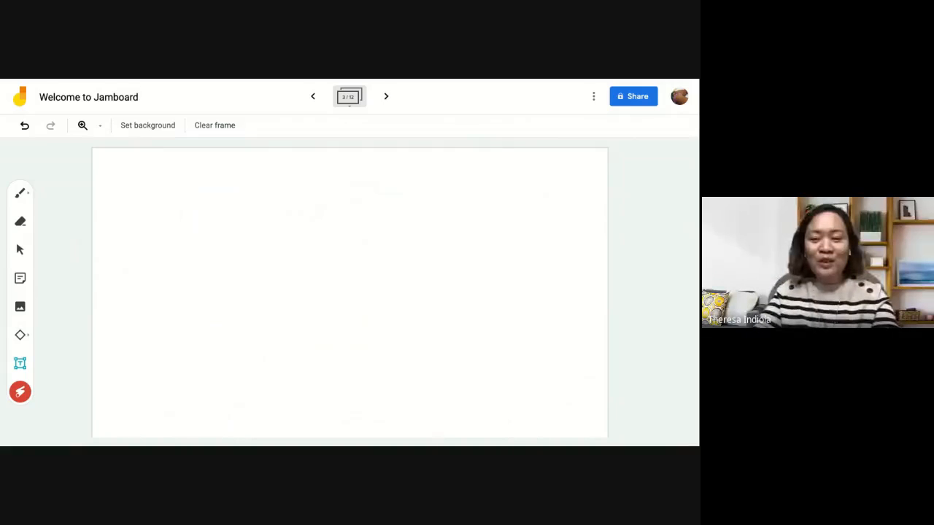
{"action": "left_click", "coordinate": [24, 126]}
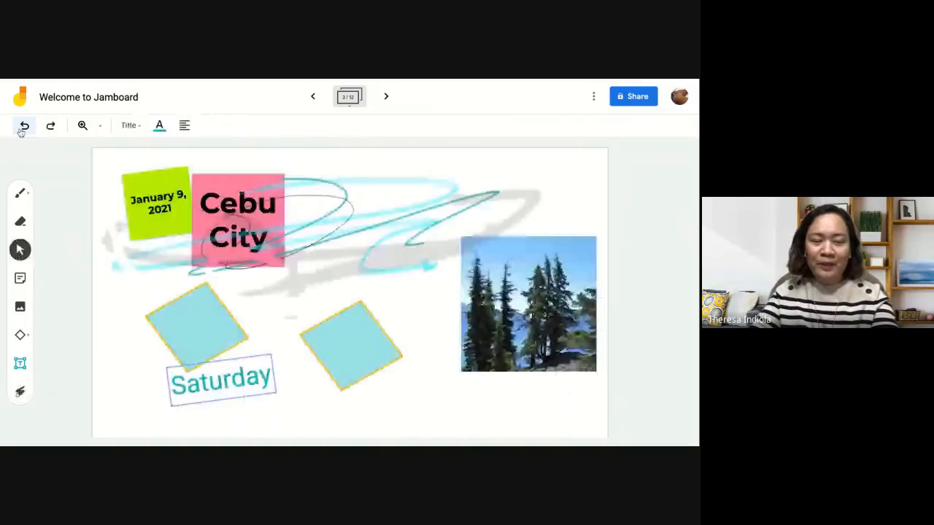
{"action": "left_click", "coordinate": [568, 192]}
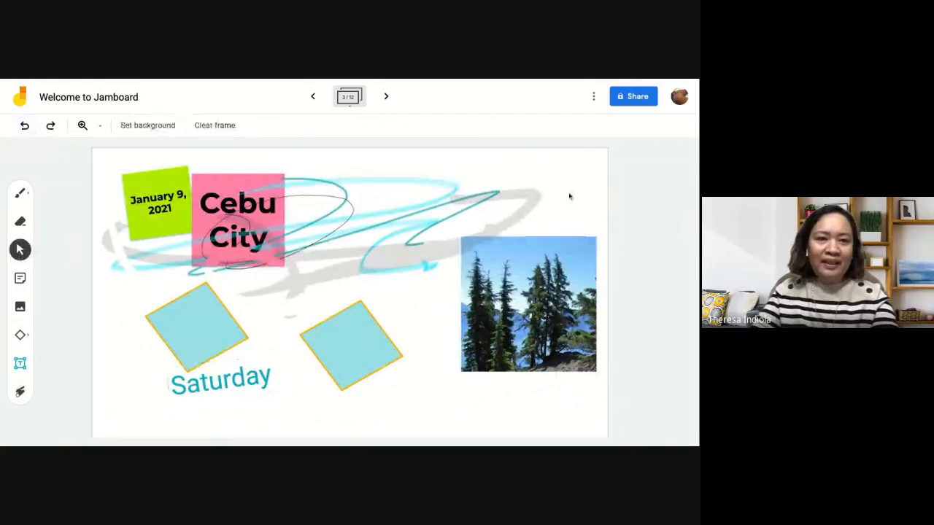
Step: Set the frame background to the flower-bordered wooden planks picture from the "flowers" Google image results
{"action": "left_click", "coordinate": [138, 131]}
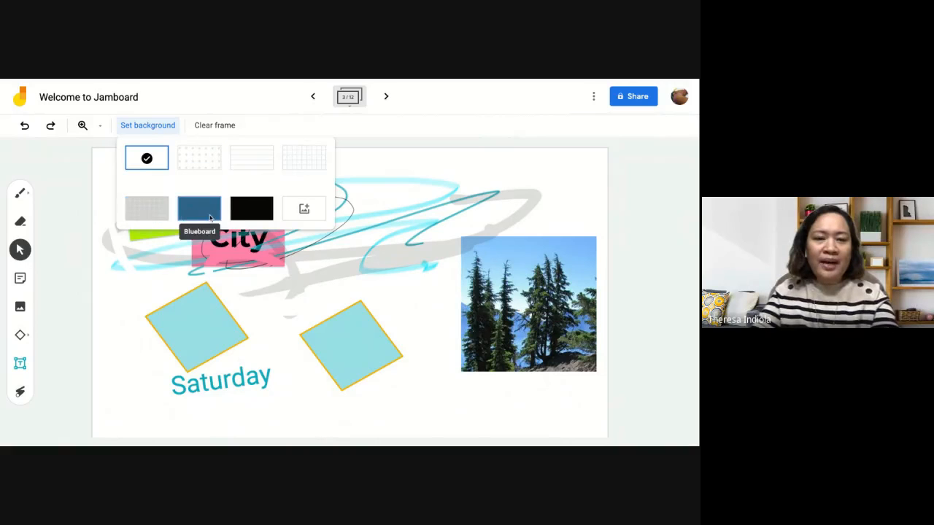
{"action": "left_click", "coordinate": [305, 212]}
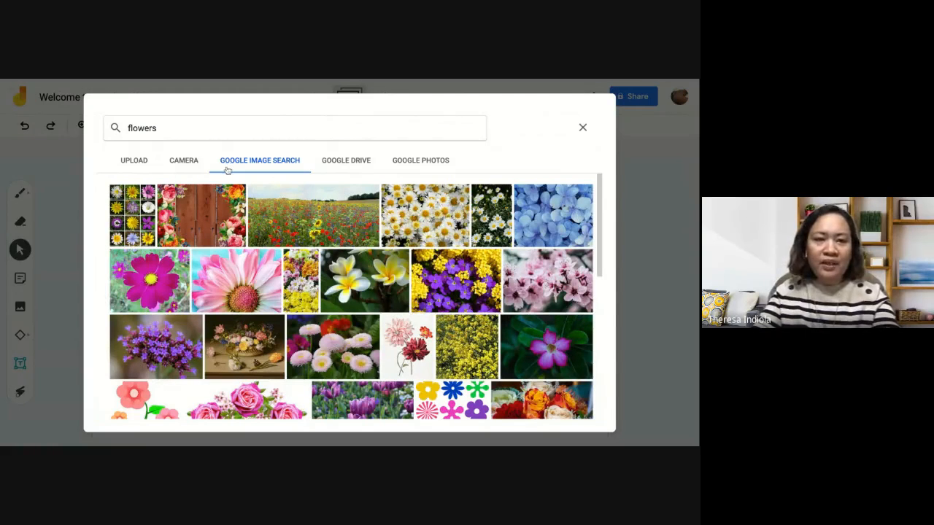
{"action": "left_click", "coordinate": [216, 214]}
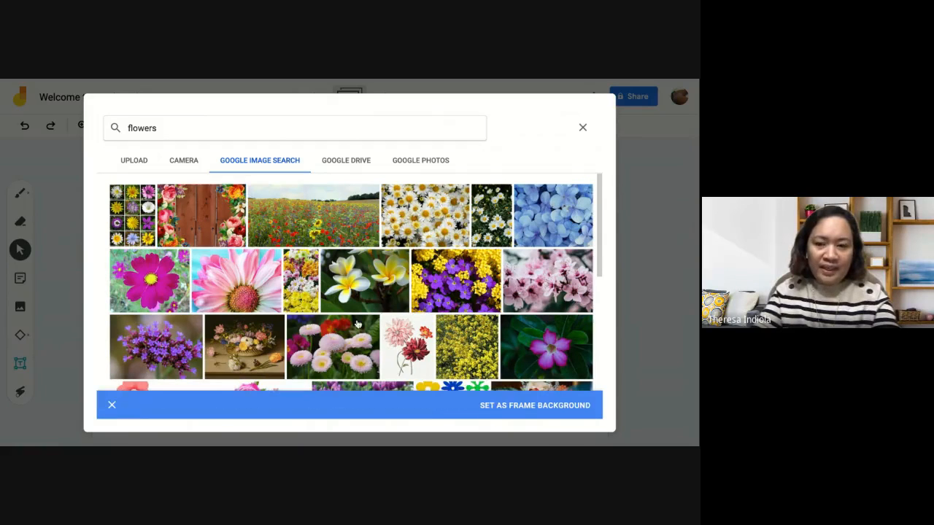
{"action": "left_click", "coordinate": [201, 219]}
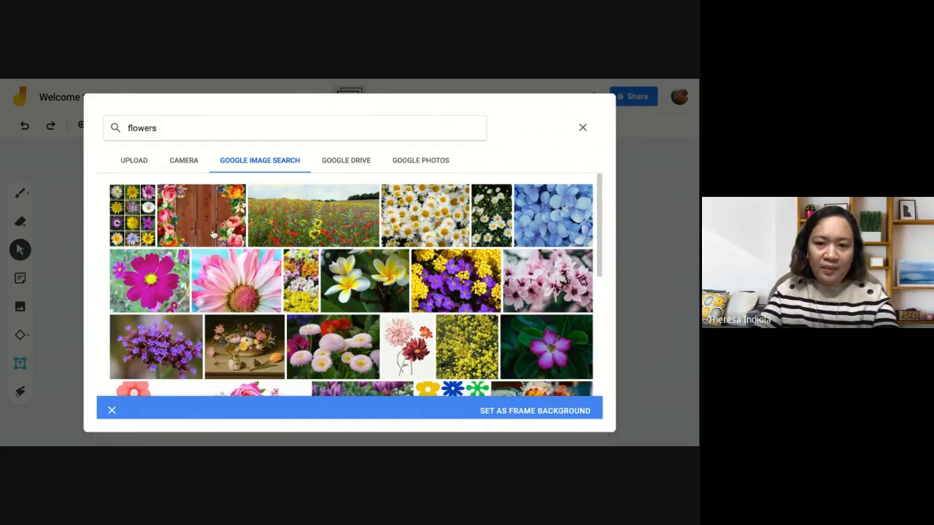
{"action": "left_click", "coordinate": [214, 234]}
{"action": "left_click", "coordinate": [197, 222]}
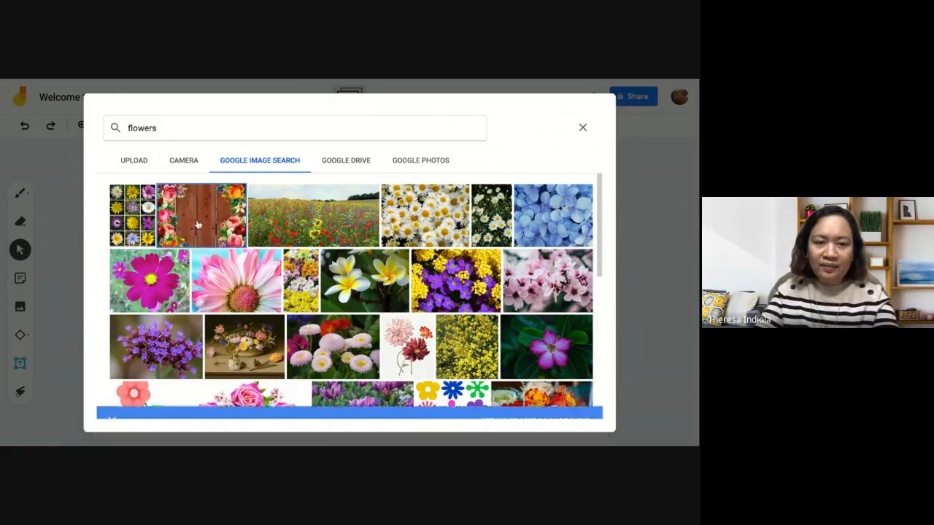
{"action": "left_click", "coordinate": [510, 405]}
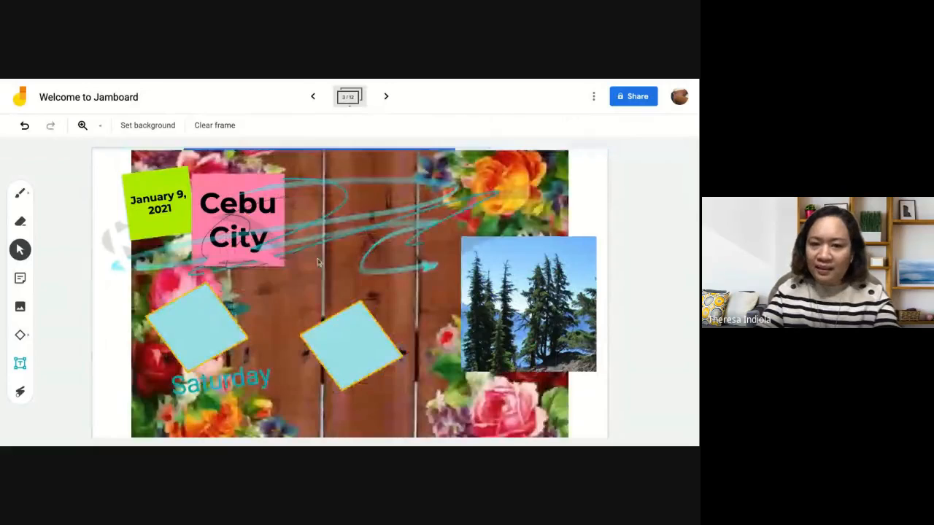
Step: Move the tree photo lower on the frame and set the poppy field picture from the "flowers" image results as the background
{"action": "left_click_drag", "start_coordinate": [596, 266], "coordinate": [589, 315]}
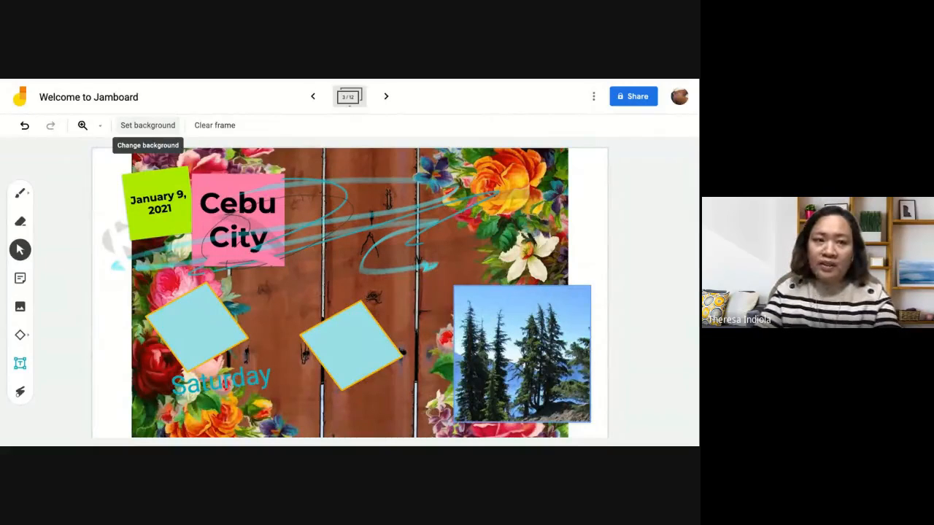
{"action": "left_click", "coordinate": [147, 124]}
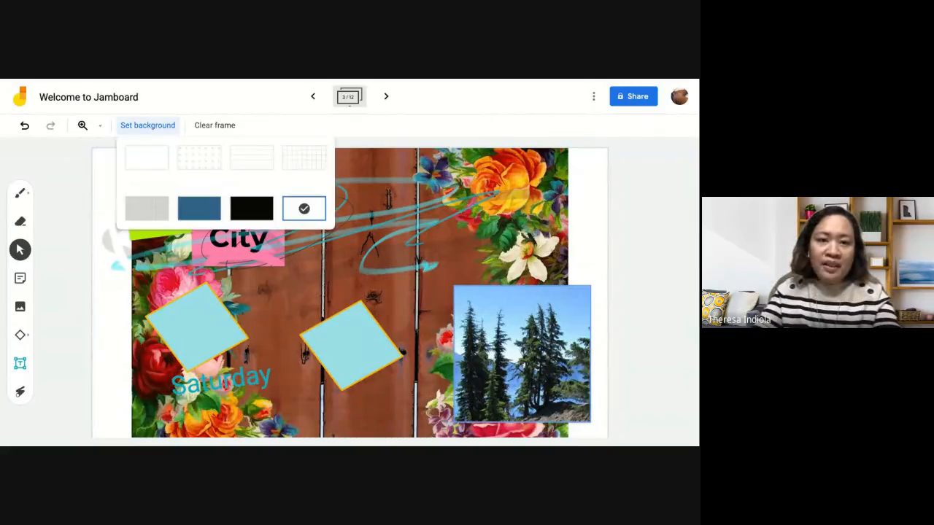
{"action": "left_click", "coordinate": [307, 209]}
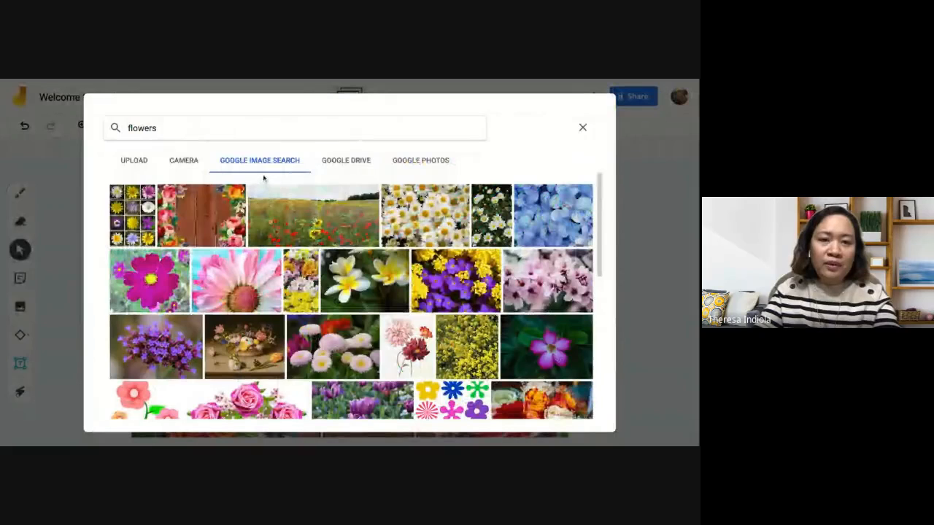
{"action": "left_click", "coordinate": [303, 226]}
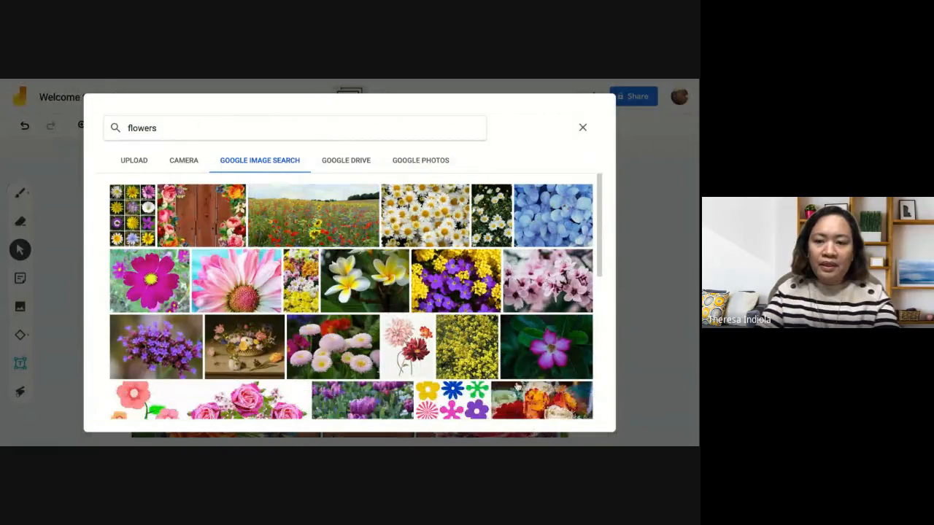
{"action": "left_click", "coordinate": [318, 231]}
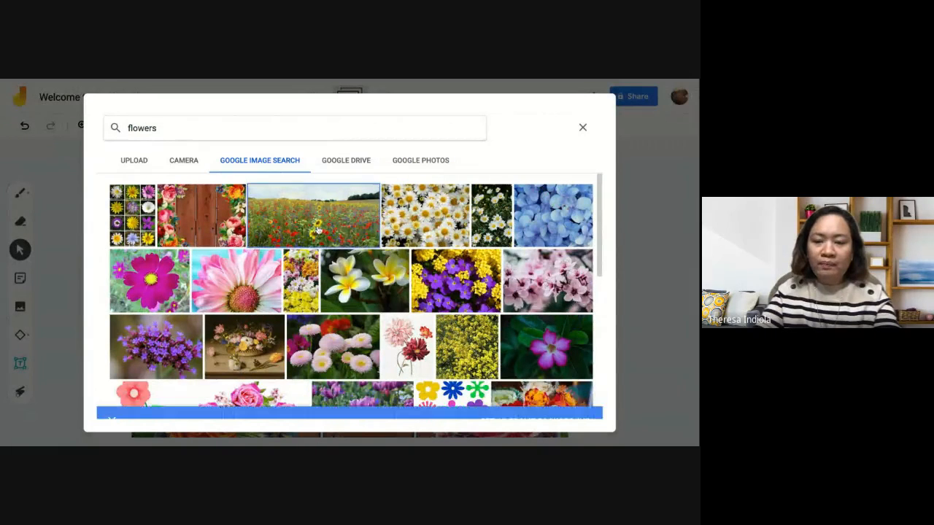
{"action": "left_click", "coordinate": [534, 412]}
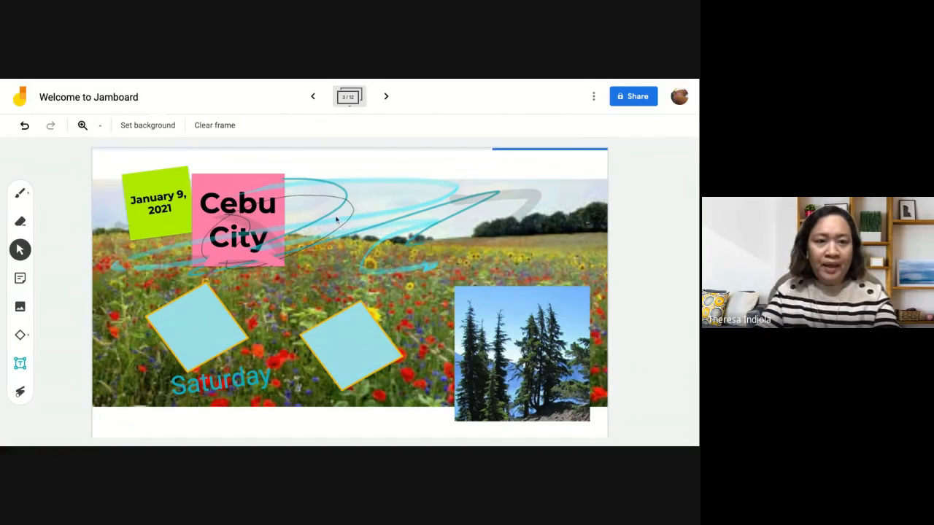
Step: View the frame at 50% and 200% zoom, and return it to the Fit zoom level
{"action": "left_click", "coordinate": [101, 130]}
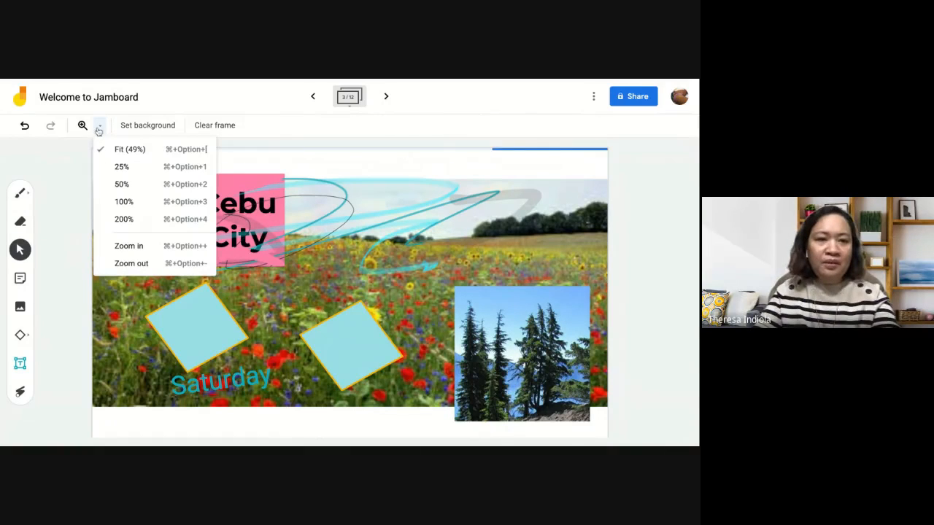
{"action": "left_click", "coordinate": [82, 126]}
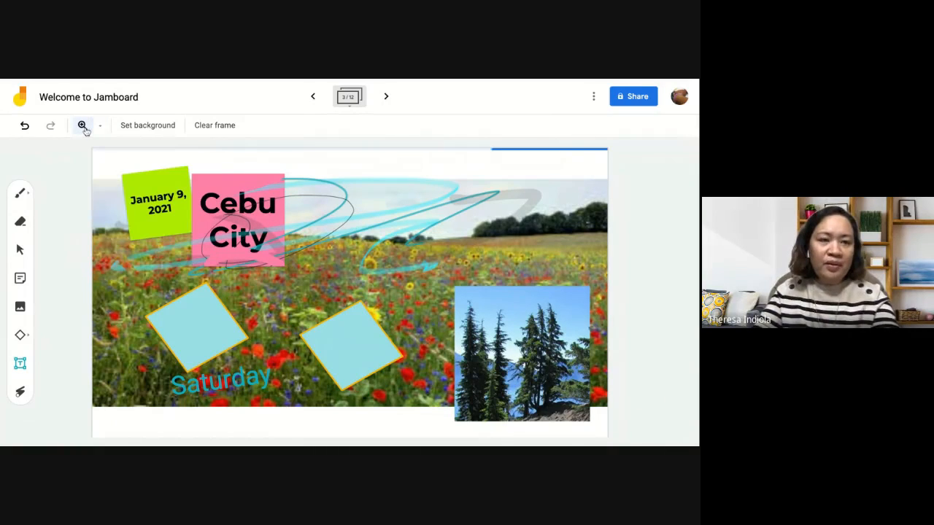
{"action": "left_click", "coordinate": [100, 128]}
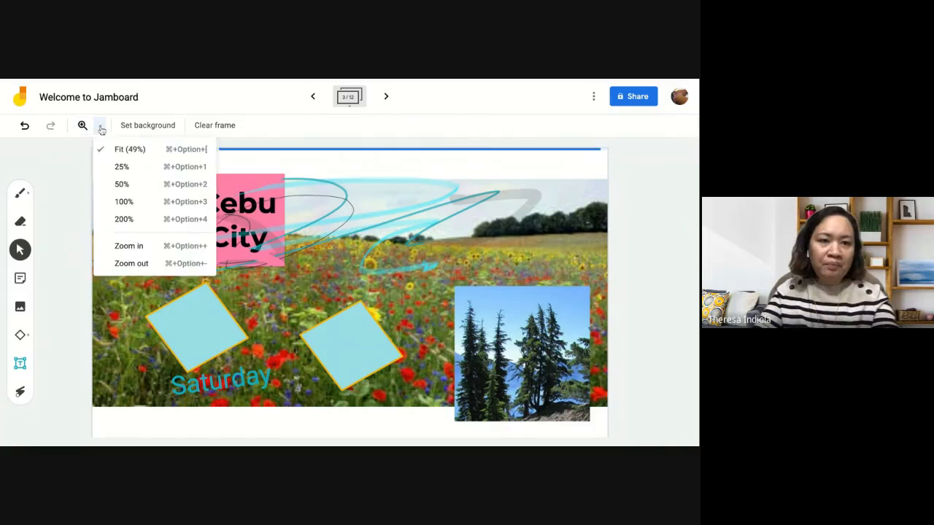
{"action": "left_click", "coordinate": [120, 183]}
{"action": "left_click", "coordinate": [101, 128]}
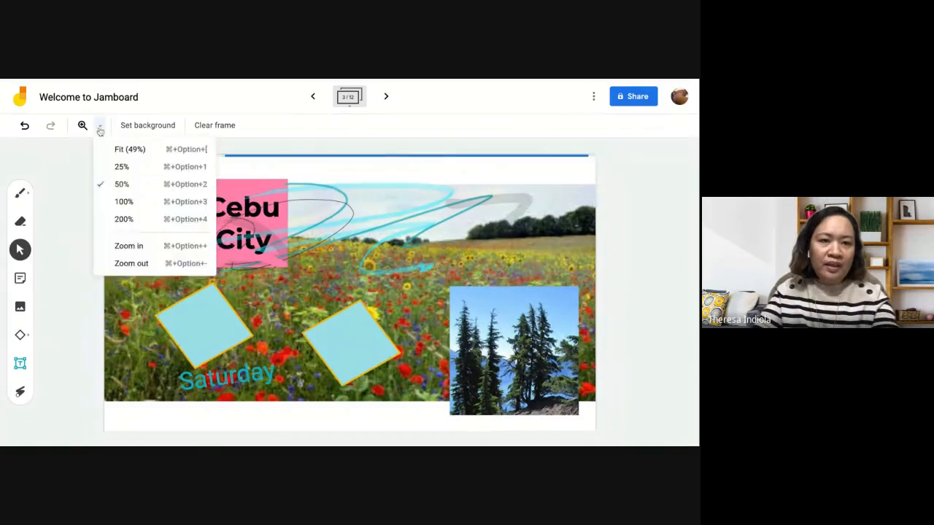
{"action": "left_click", "coordinate": [124, 220]}
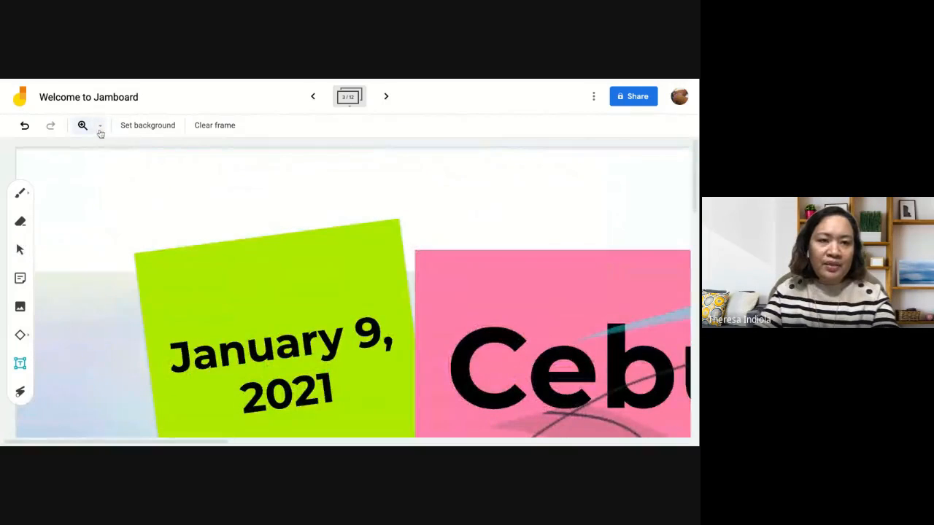
{"action": "left_click", "coordinate": [100, 130]}
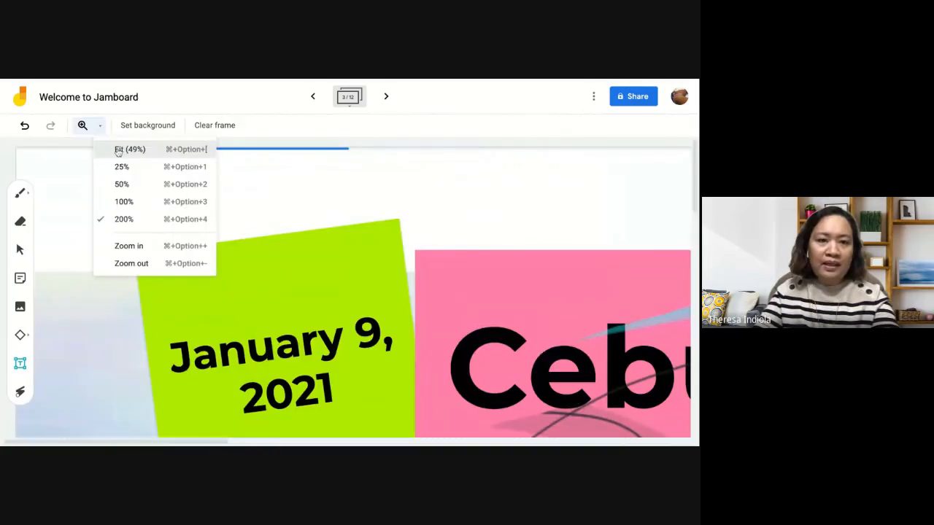
{"action": "left_click", "coordinate": [117, 151]}
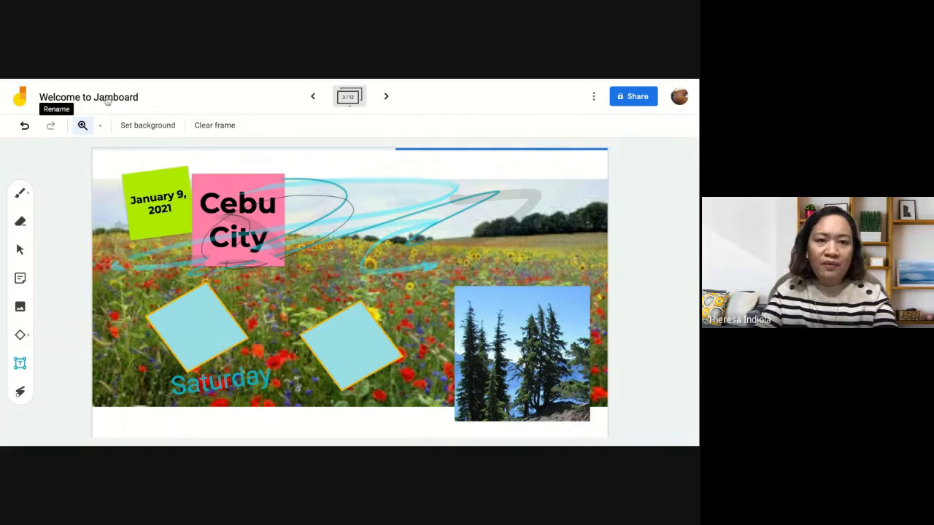
Step: Expand the frame overview and browse back to frame 2, forward through the following frames, and back to frame 4
{"action": "left_click", "coordinate": [349, 97]}
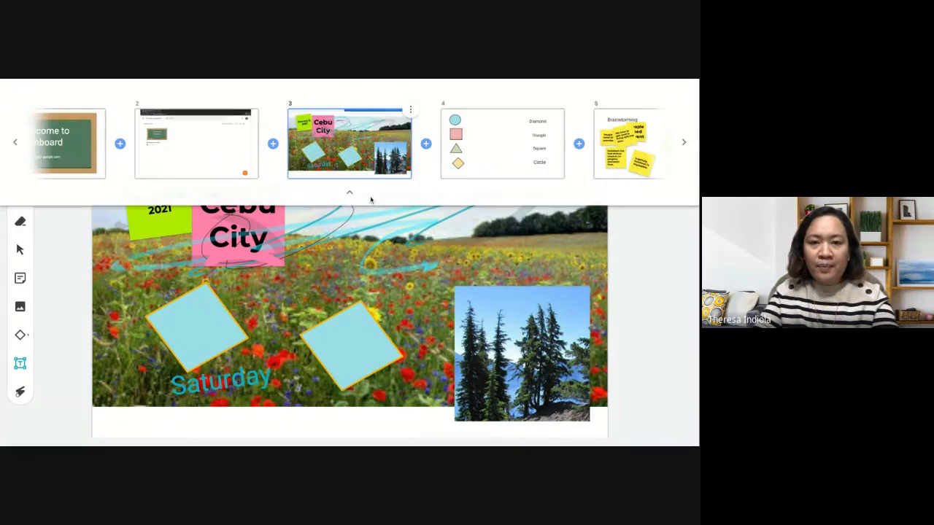
{"action": "left_click", "coordinate": [15, 145]}
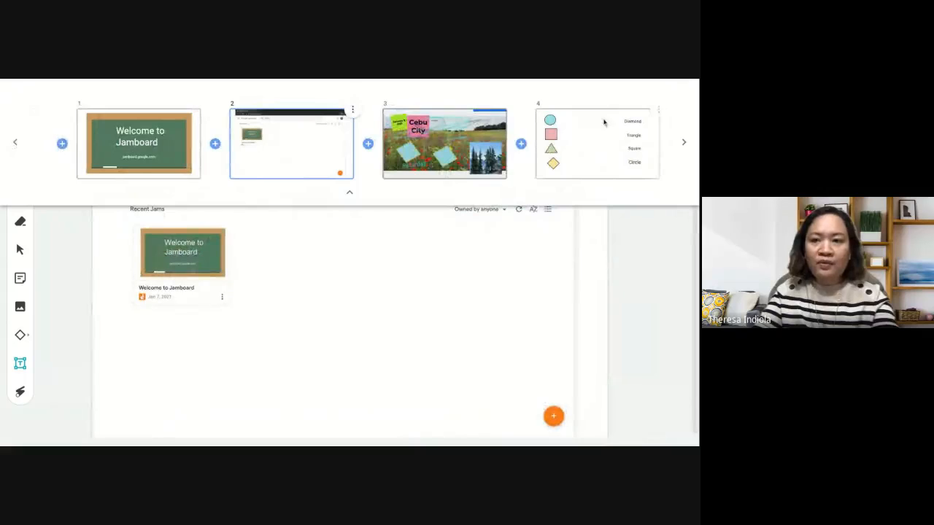
{"action": "left_click", "coordinate": [682, 145]}
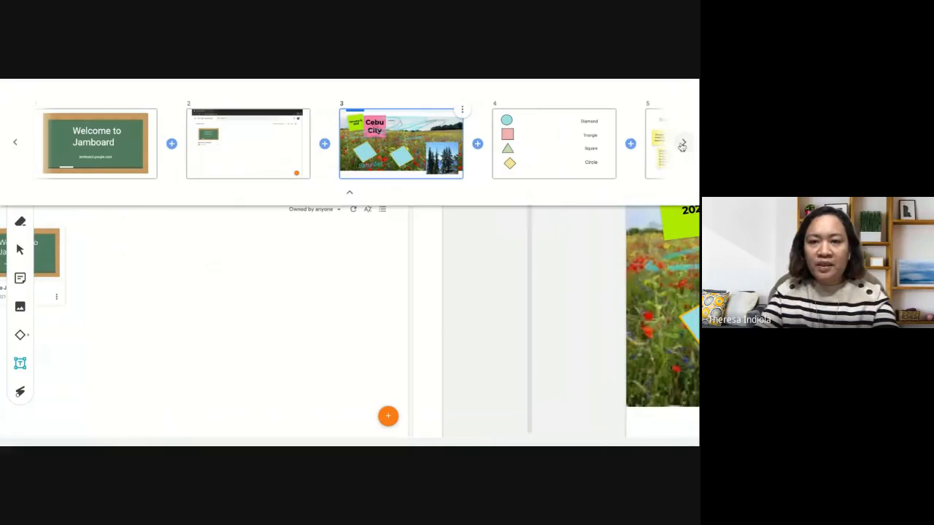
{"action": "left_click", "coordinate": [682, 145]}
{"action": "left_click", "coordinate": [682, 146]}
{"action": "left_click", "coordinate": [15, 143]}
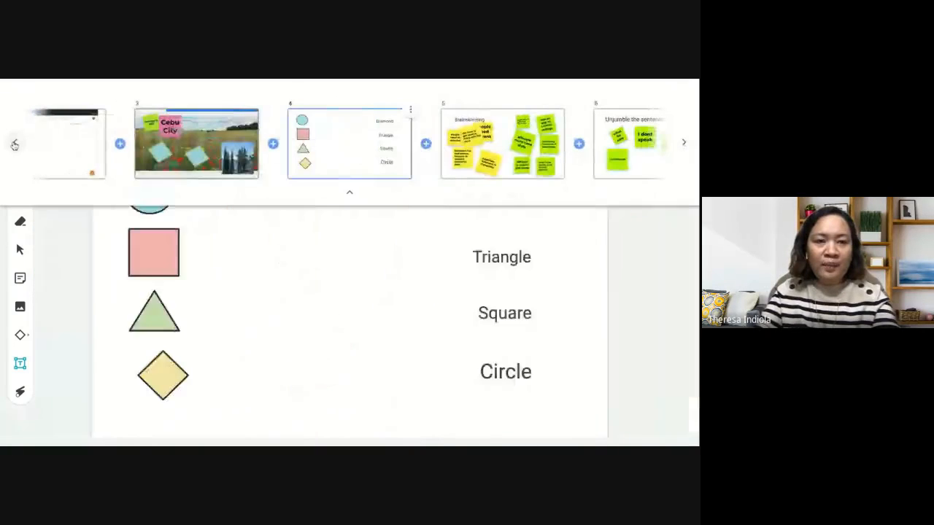
Step: Browse back to the earliest frames in the frame overview and open frame 3 with the poppy field background
{"action": "left_click", "coordinate": [14, 143]}
{"action": "left_click", "coordinate": [15, 143]}
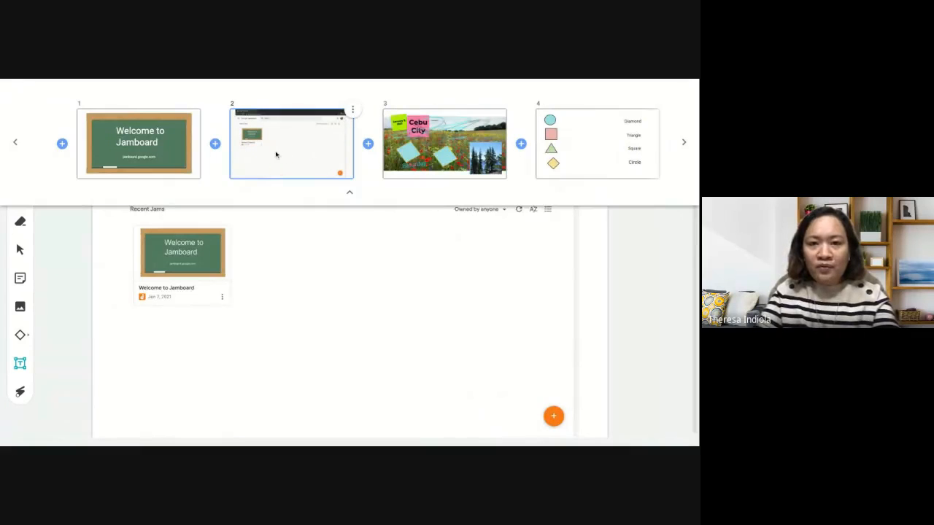
{"action": "mouse_move", "coordinate": [277, 153]}
{"action": "left_mouse_down"}
{"action": "mouse_move", "coordinate": [326, 137]}
{"action": "mouse_move", "coordinate": [427, 130]}
{"action": "mouse_move", "coordinate": [505, 163]}
{"action": "mouse_move", "coordinate": [573, 121]}
{"action": "mouse_move", "coordinate": [648, 142]}
{"action": "mouse_move", "coordinate": [280, 143]}
{"action": "left_mouse_up"}
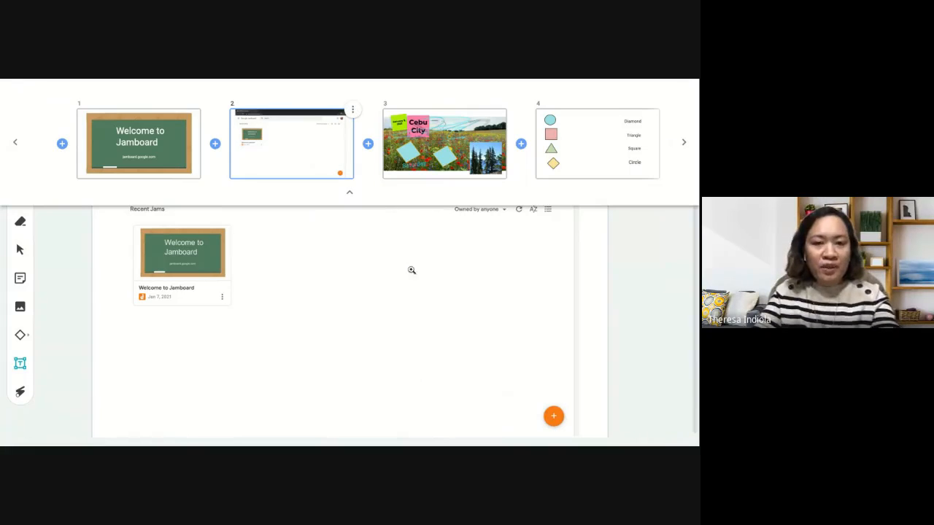
{"action": "left_click", "coordinate": [429, 159]}
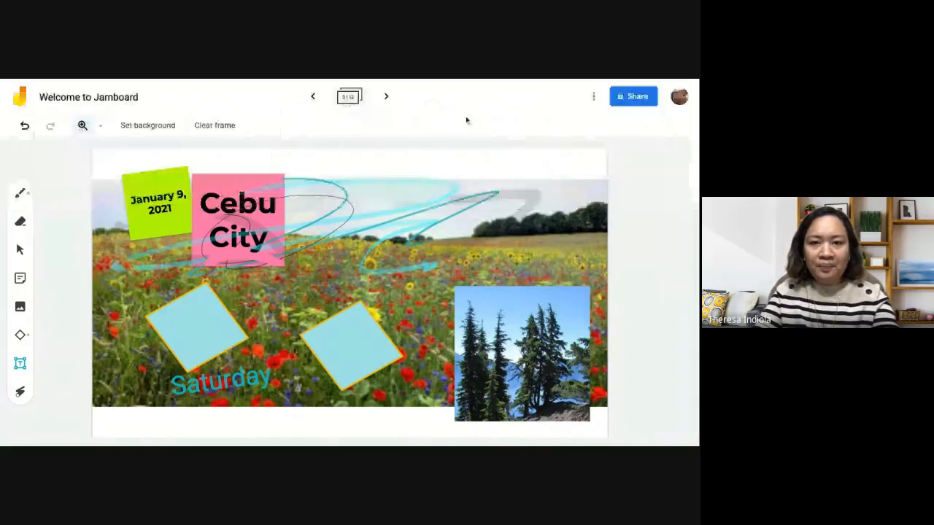
Step: Look over the Jam's additional actions and its sharing settings, leaving both without making changes
{"action": "left_click", "coordinate": [596, 100]}
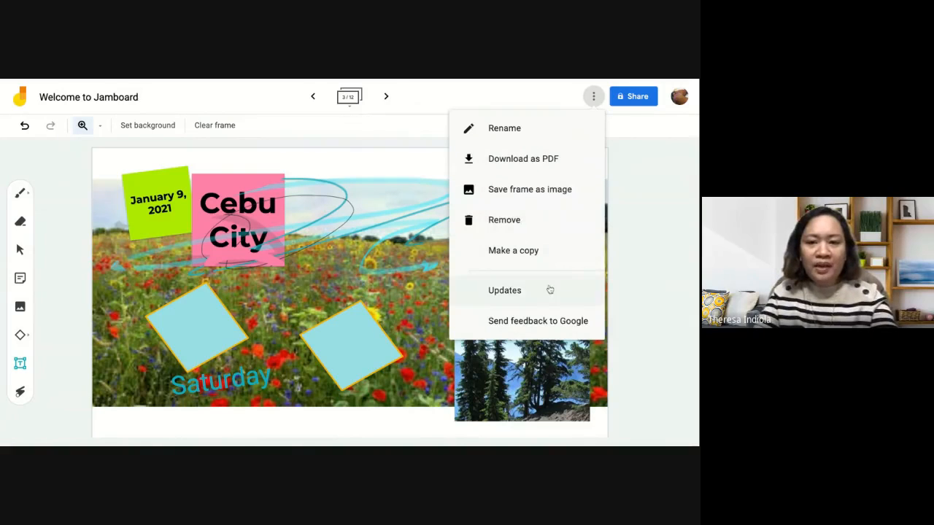
{"action": "left_click", "coordinate": [636, 104]}
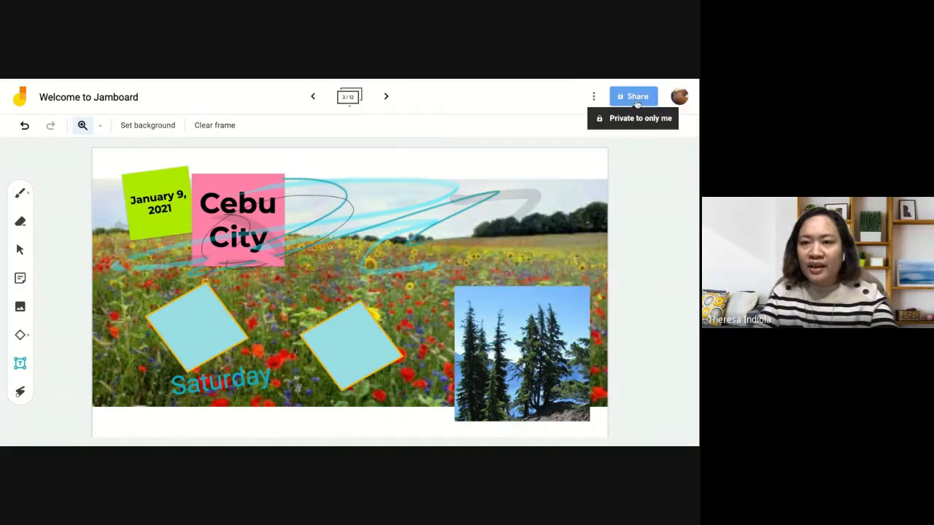
{"action": "left_click", "coordinate": [636, 105]}
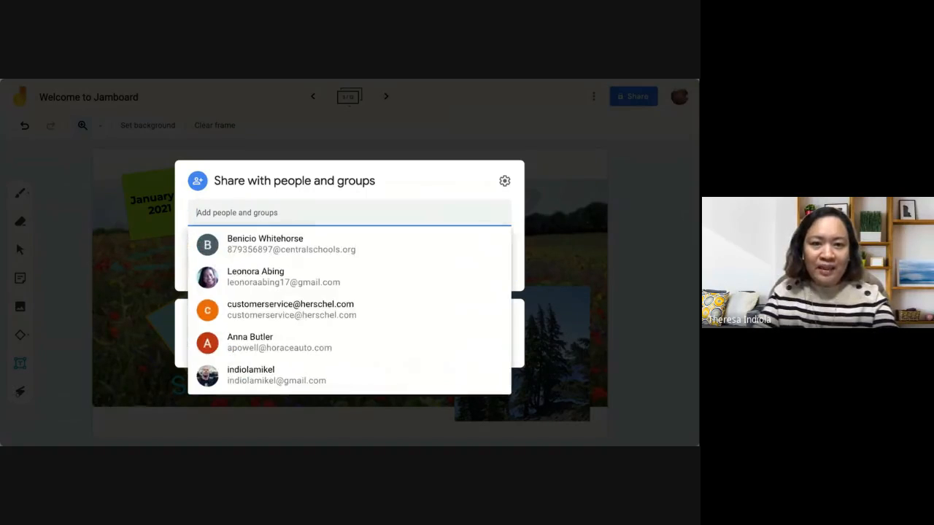
{"action": "left_click", "coordinate": [418, 189]}
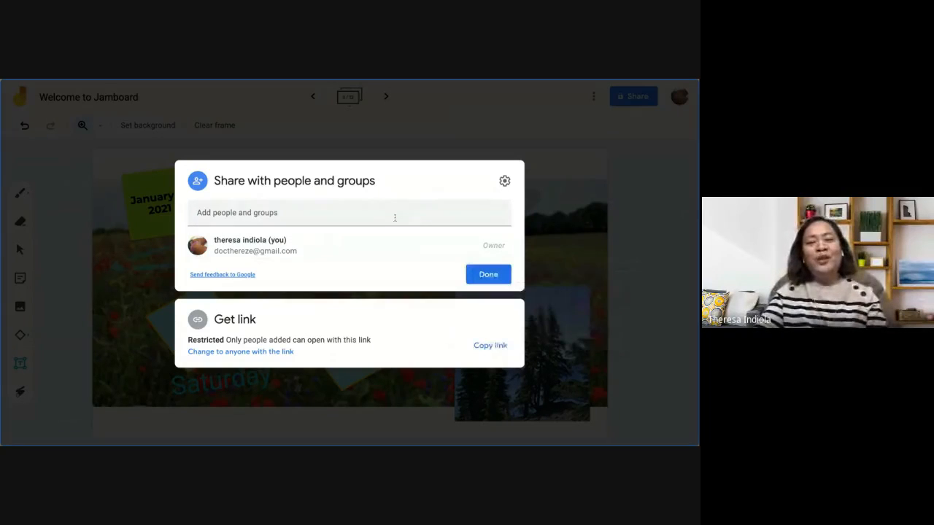
{"action": "left_click", "coordinate": [499, 277]}
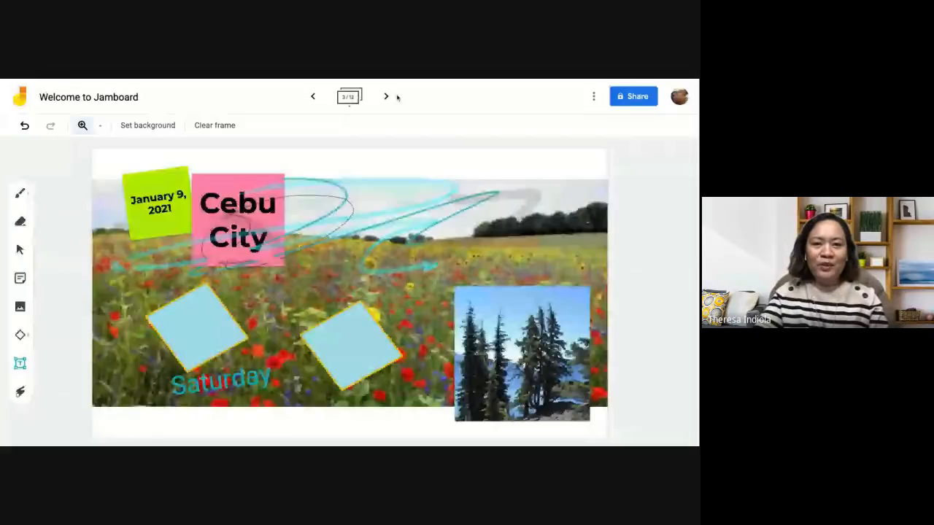
Step: Go to frame 4 with the shapes and labels, and view it at the Fit zoom level with the zoom tool off
{"action": "left_click", "coordinate": [313, 98]}
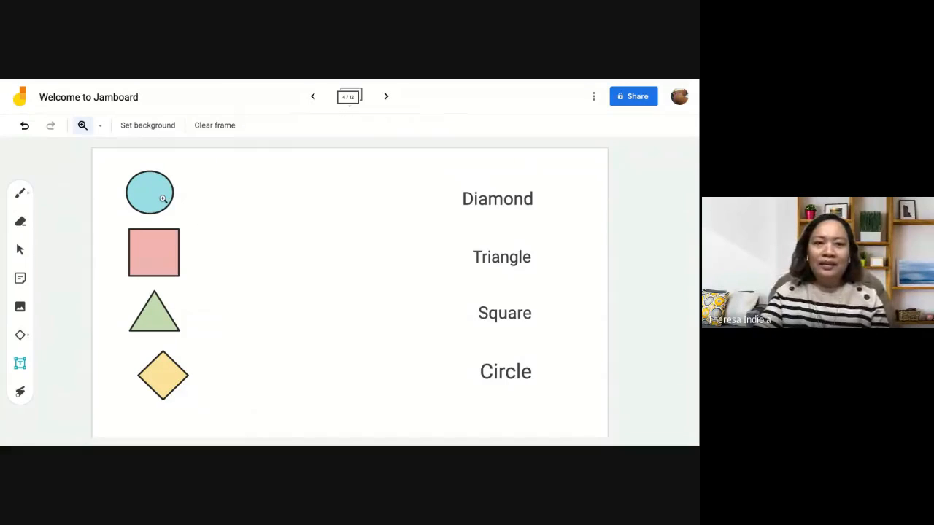
{"action": "left_click", "coordinate": [492, 207]}
{"action": "left_click", "coordinate": [82, 125]}
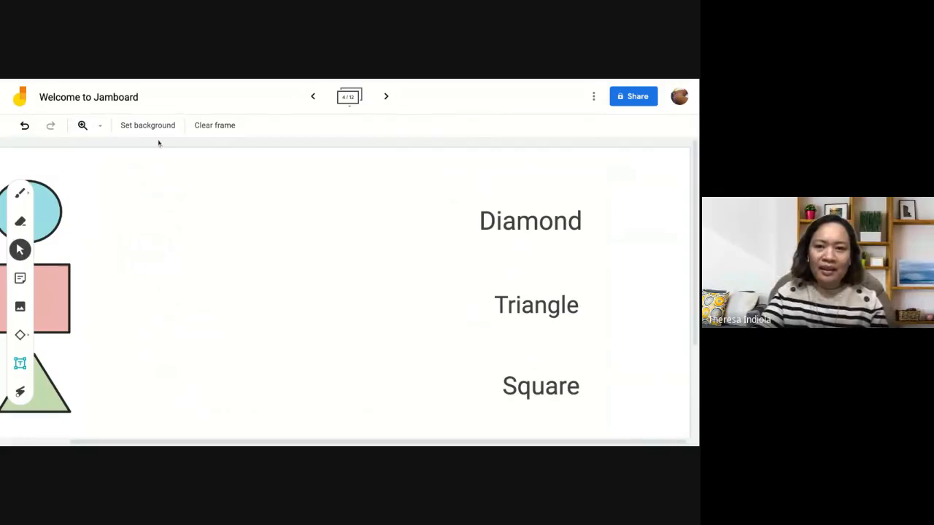
{"action": "left_click", "coordinate": [559, 224]}
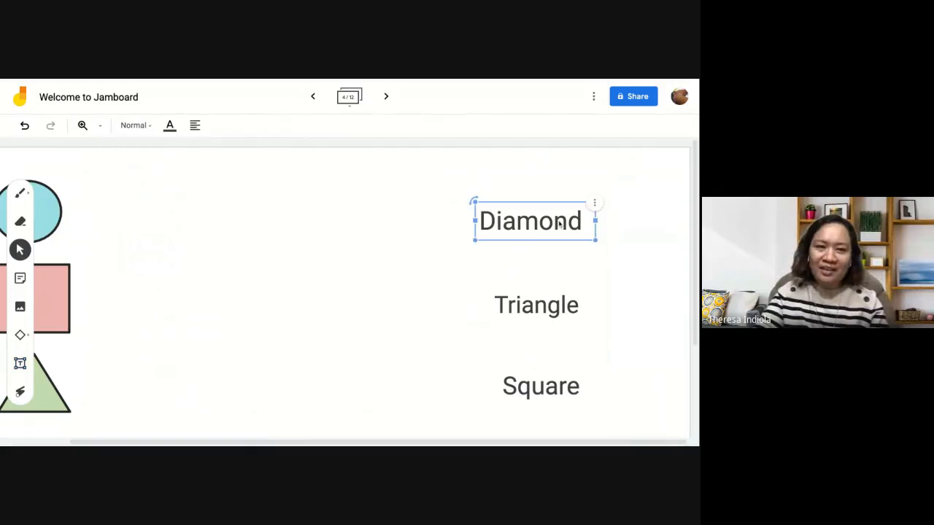
{"action": "left_click", "coordinate": [100, 126]}
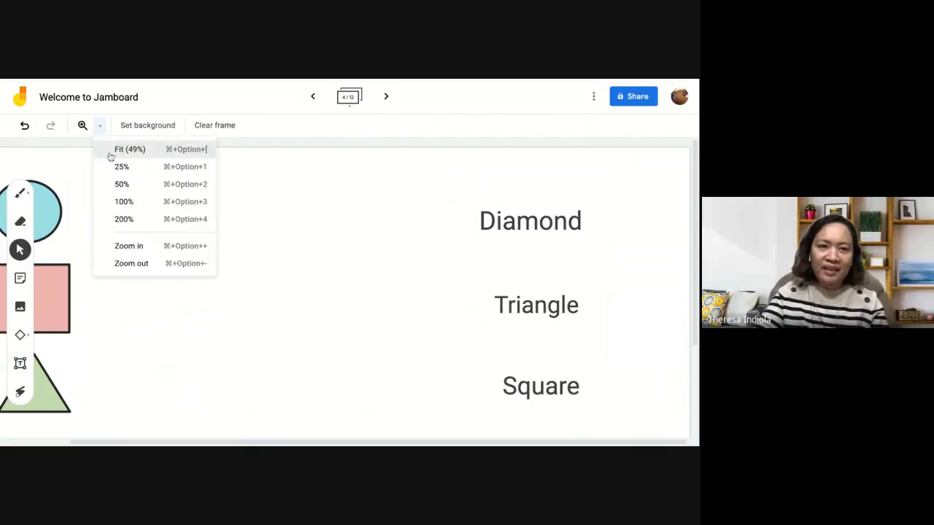
{"action": "left_click", "coordinate": [129, 149]}
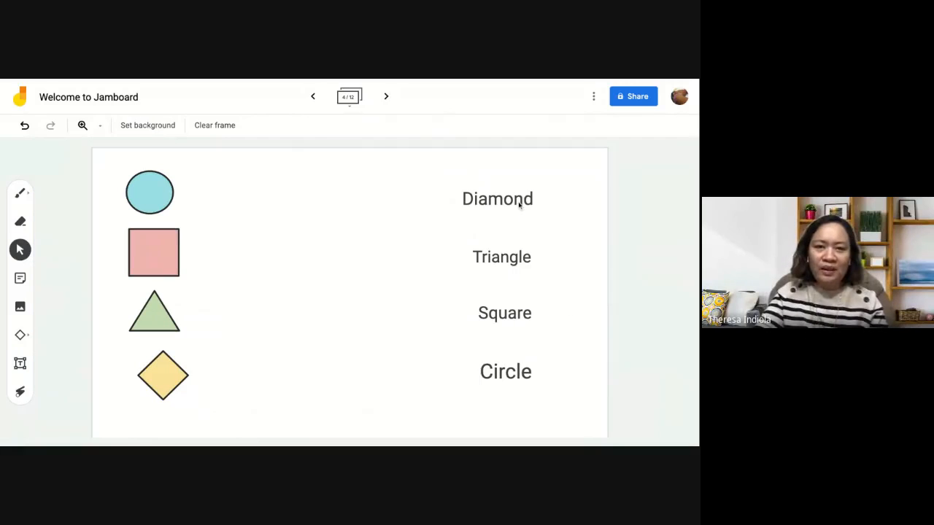
Step: Move the Circle, Diamond, Triangle and Square labels beside their matching shapes, and advance to frame 5
{"action": "left_click", "coordinate": [503, 374]}
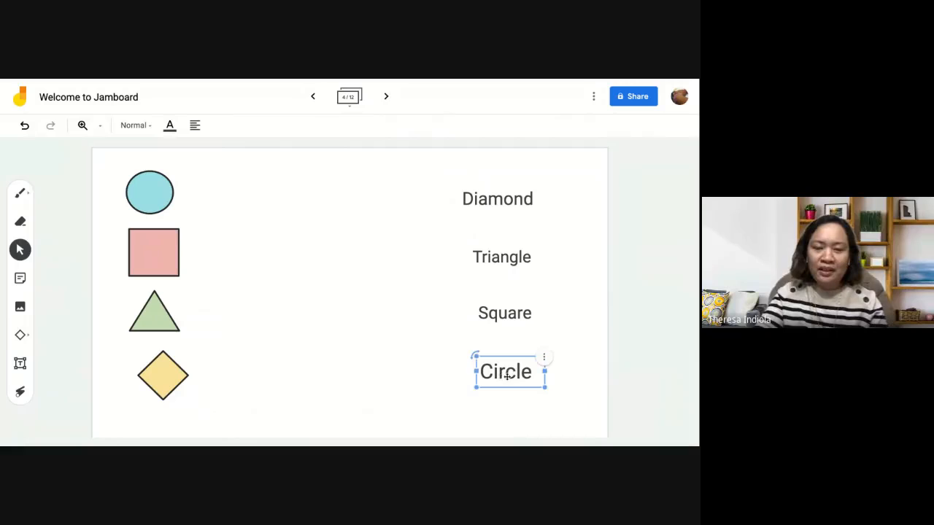
{"action": "left_click_drag", "start_coordinate": [506, 376], "coordinate": [212, 196]}
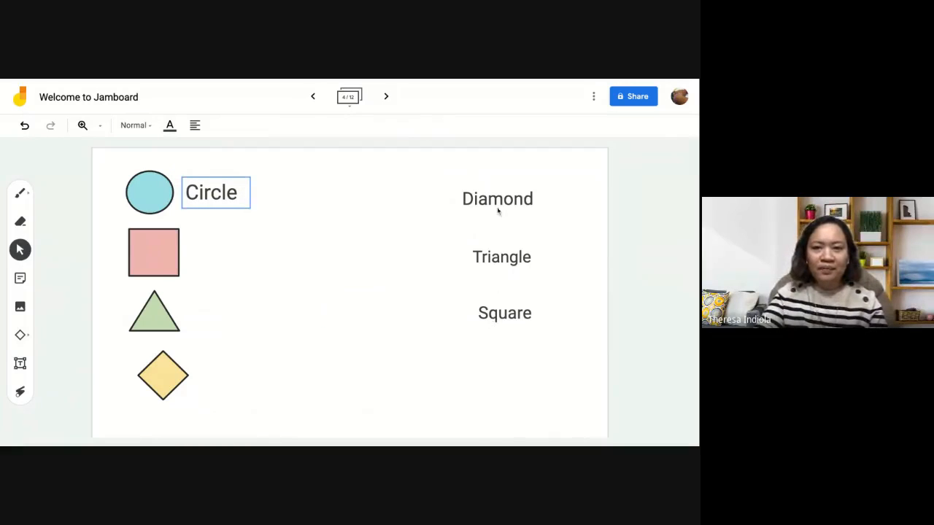
{"action": "left_click_drag", "start_coordinate": [496, 207], "coordinate": [227, 369]}
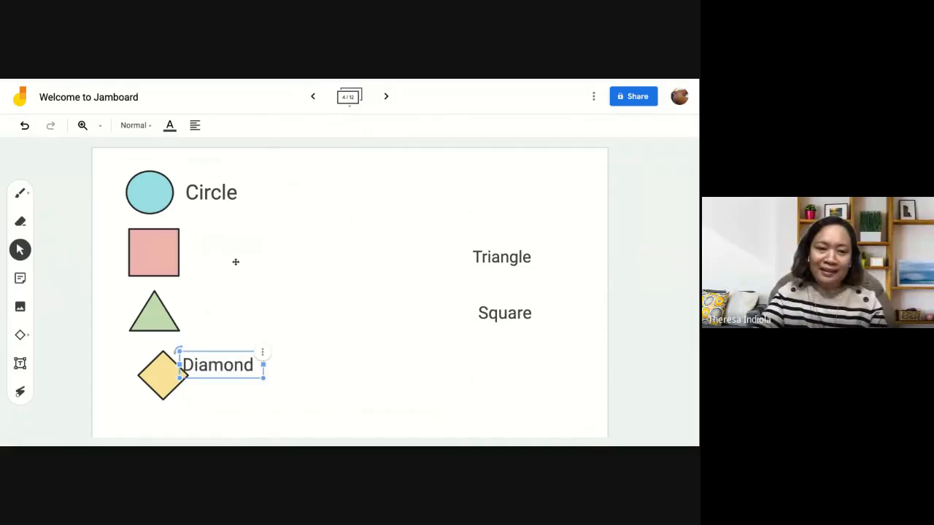
{"action": "left_click_drag", "start_coordinate": [503, 259], "coordinate": [227, 308]}
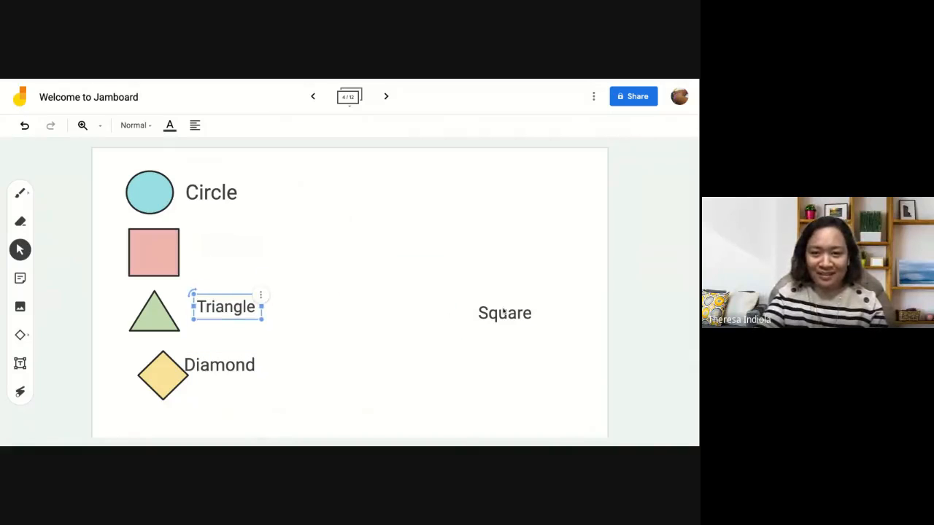
{"action": "left_click_drag", "start_coordinate": [503, 312], "coordinate": [216, 243]}
{"action": "left_click", "coordinate": [455, 306]}
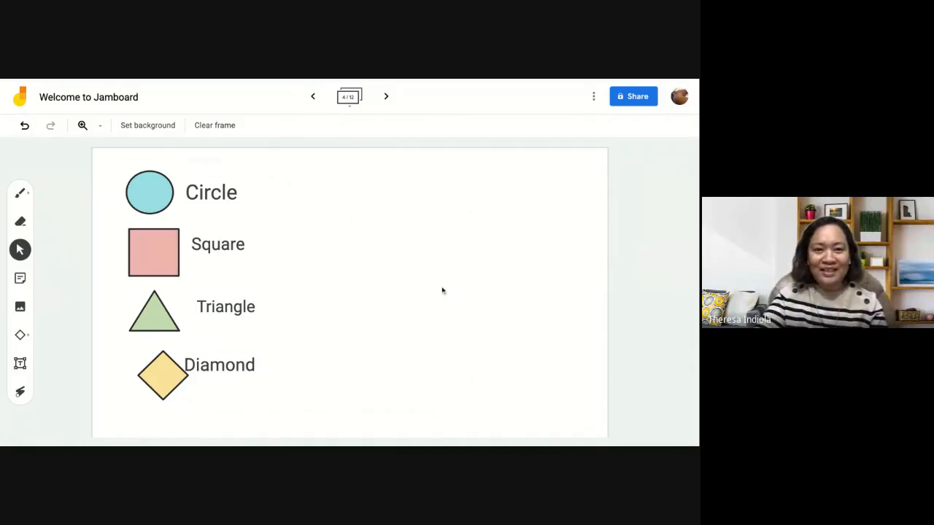
{"action": "left_click", "coordinate": [386, 97]}
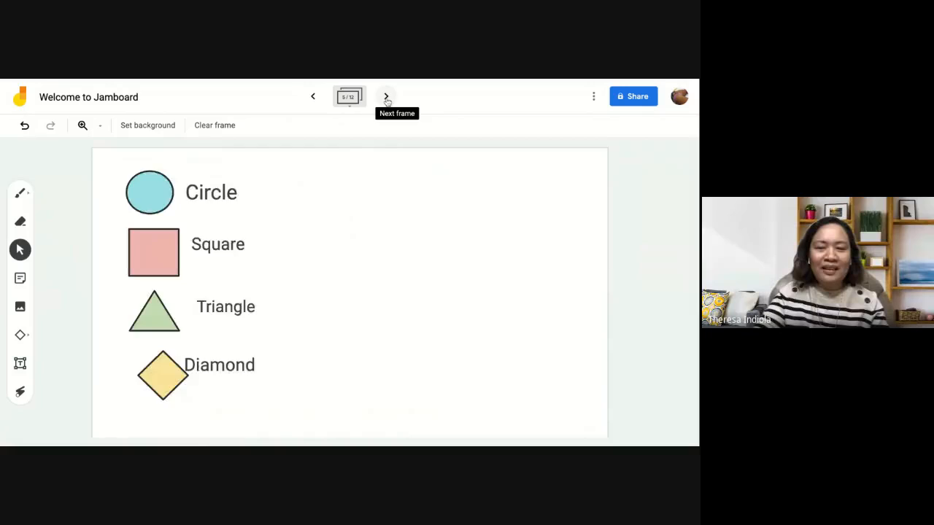